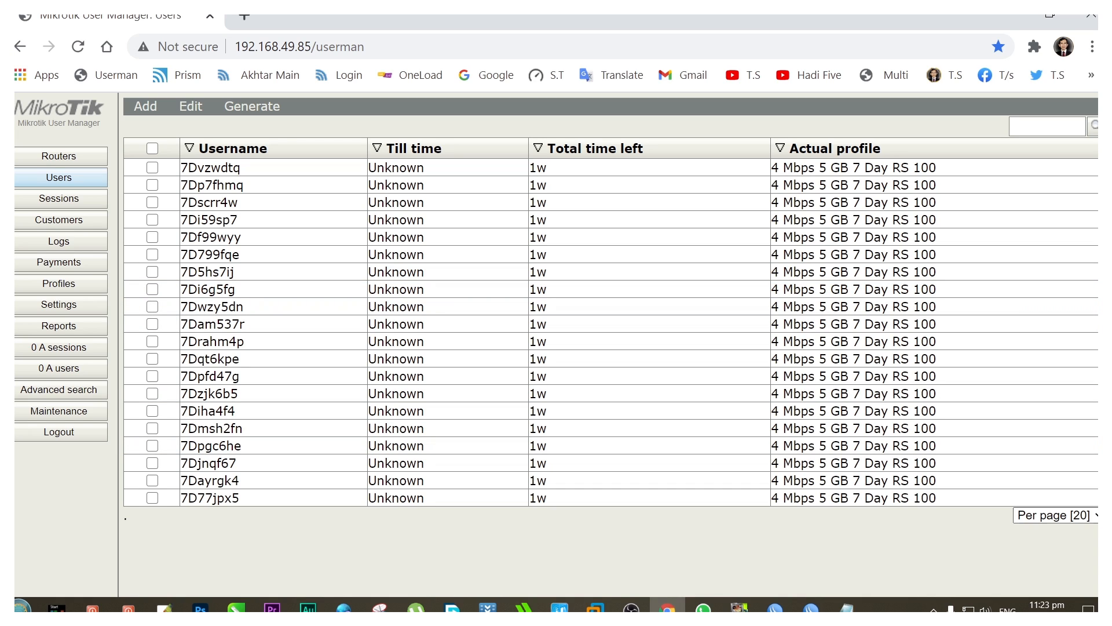
click(1055, 515)
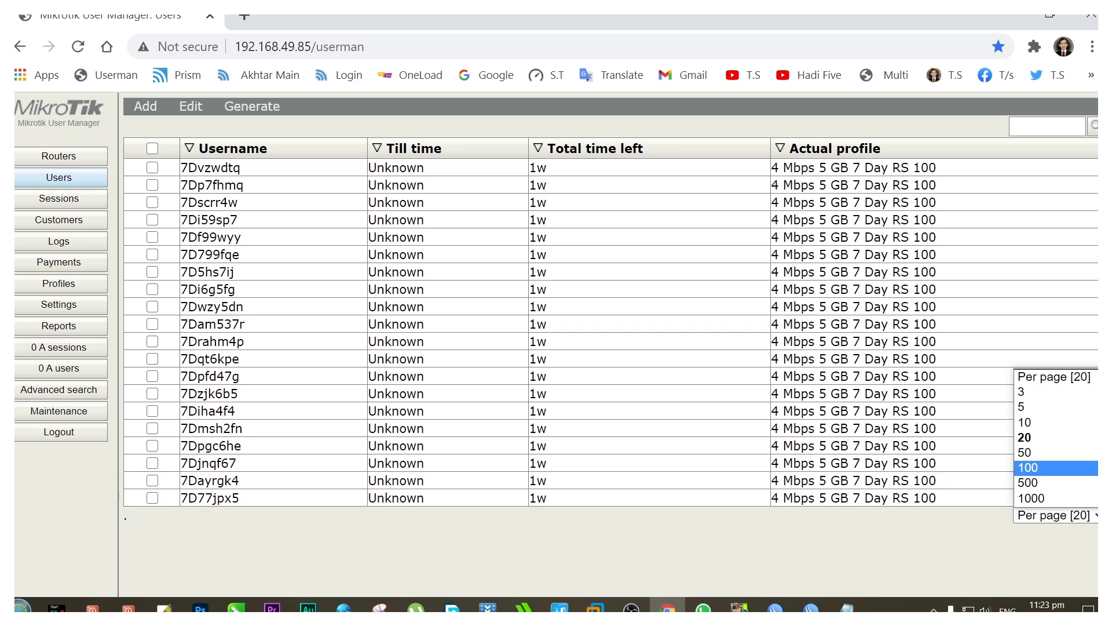
click(904, 550)
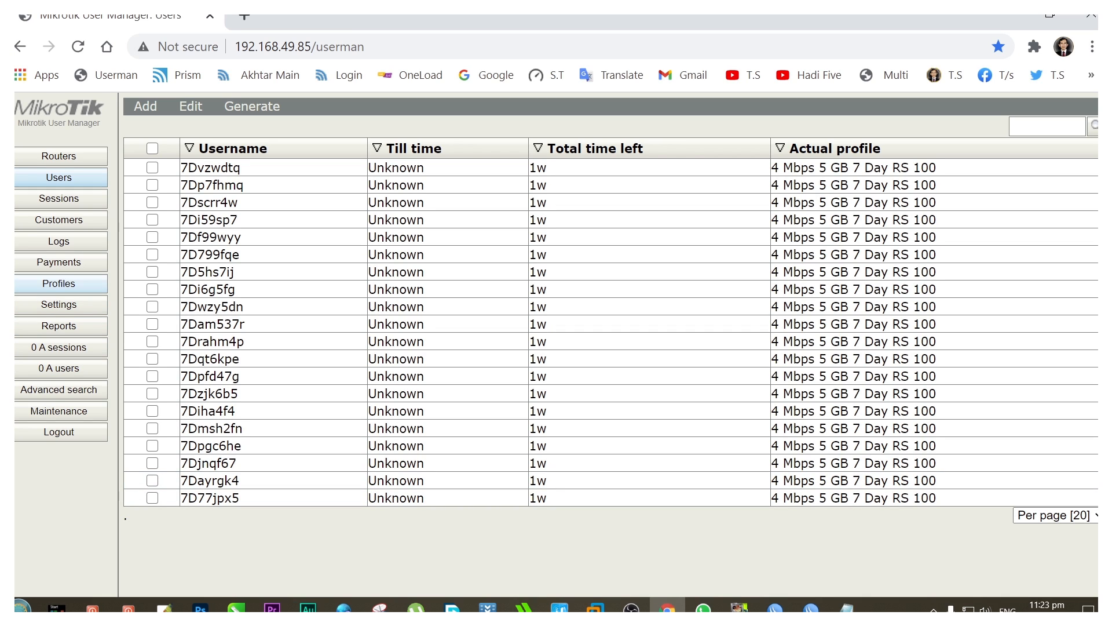
Step: Open the list of limitations in the profiles section
click(58, 284)
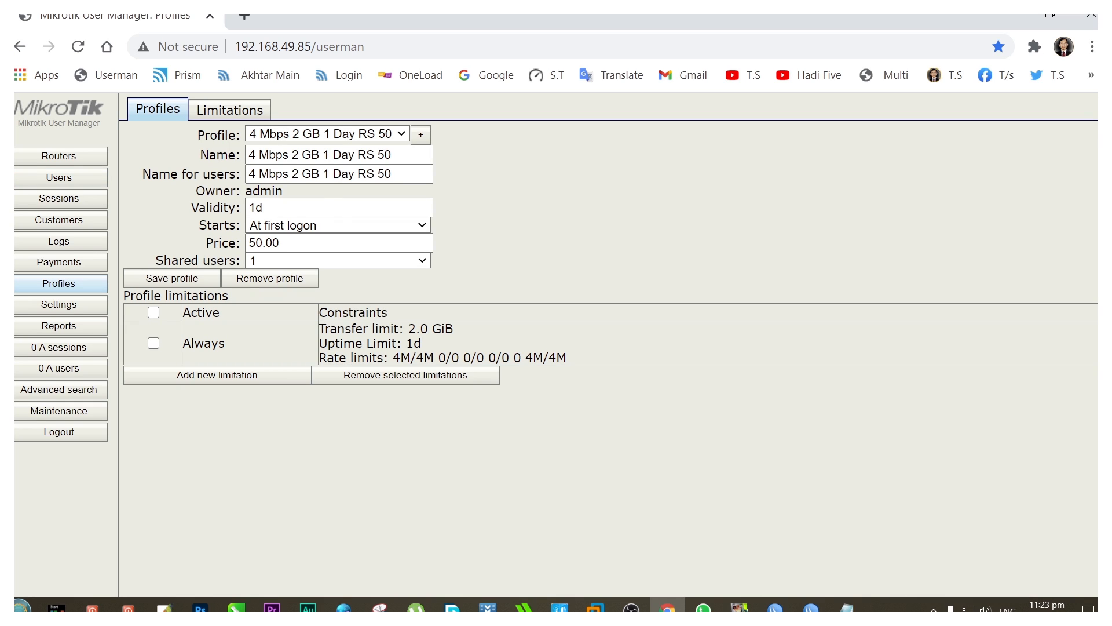
click(230, 110)
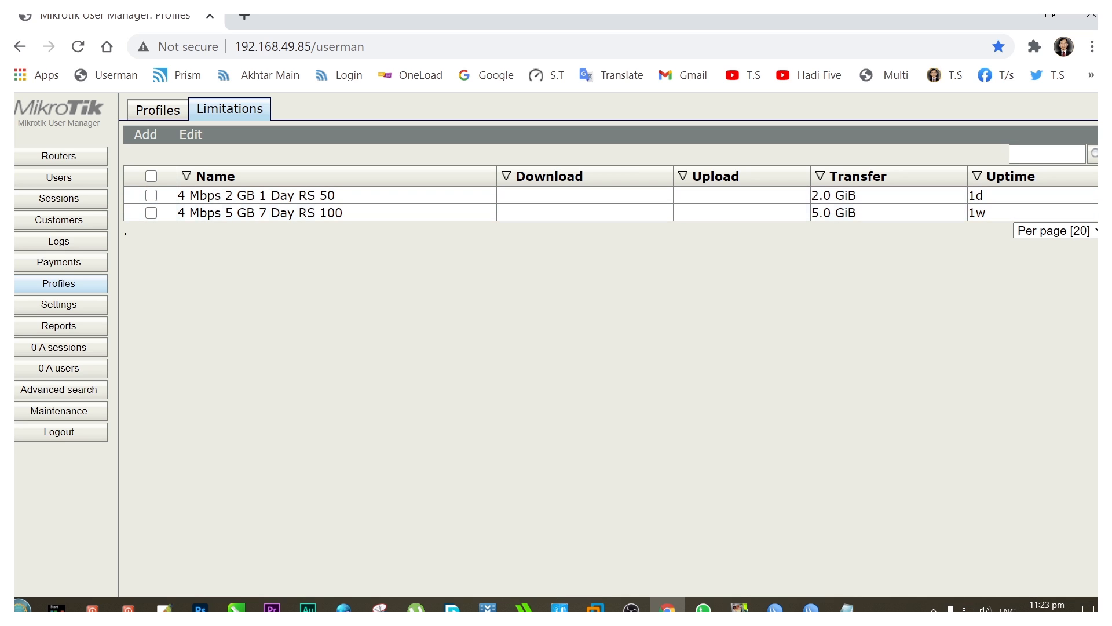
Step: Switch to the Profile Limet note in Notepad and review the planned 1-day and 7-day packages
click(847, 608)
drag(371, 16, 498, 68)
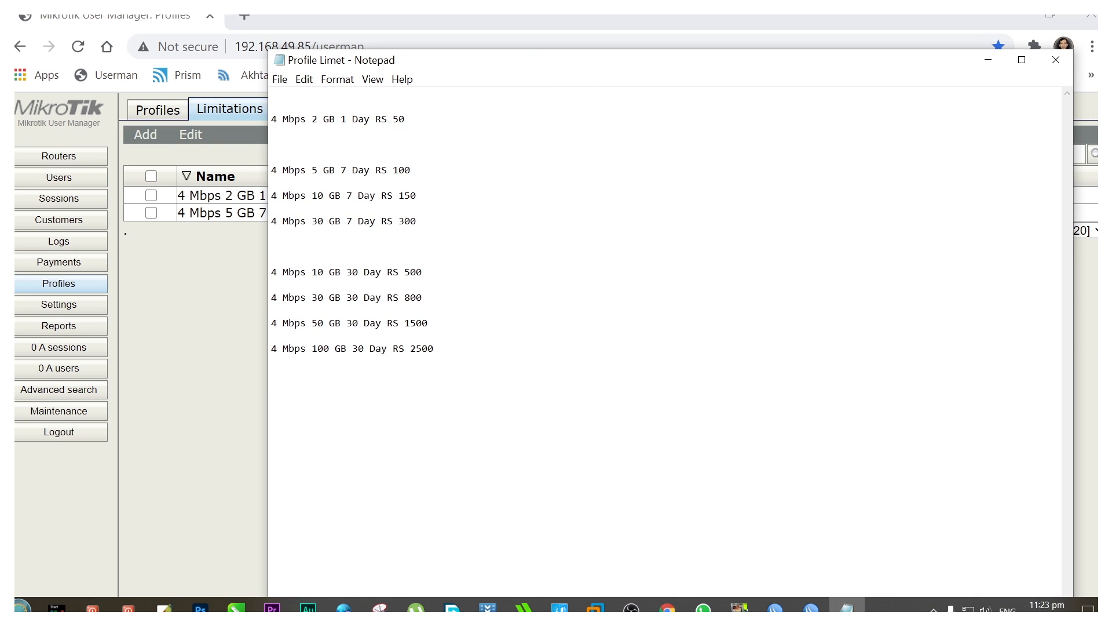
drag(271, 119, 405, 119)
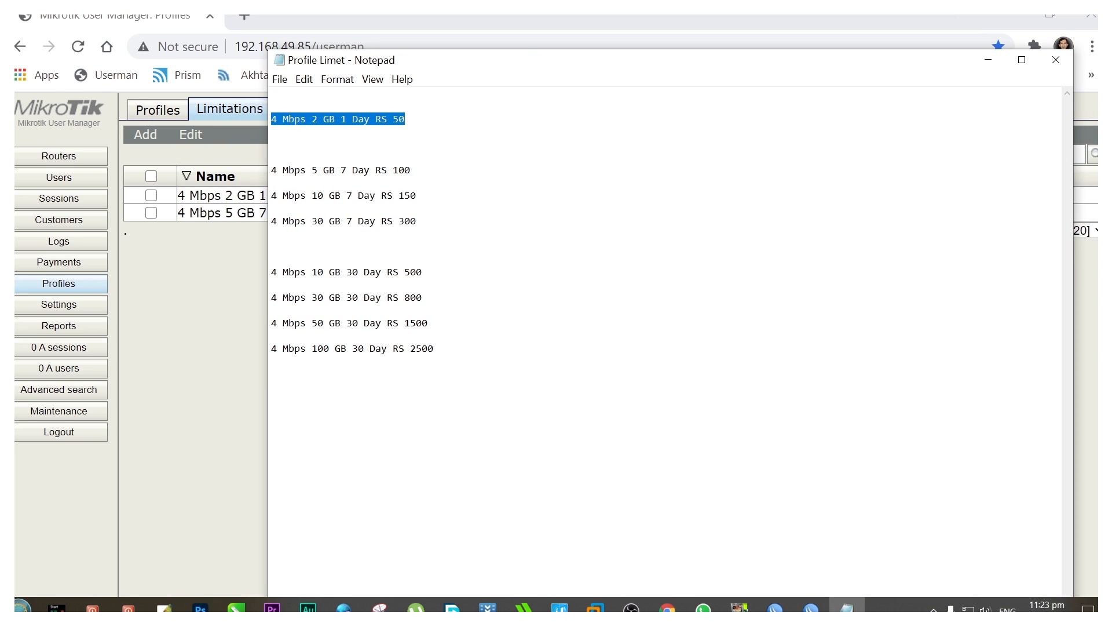
drag(271, 170, 410, 170)
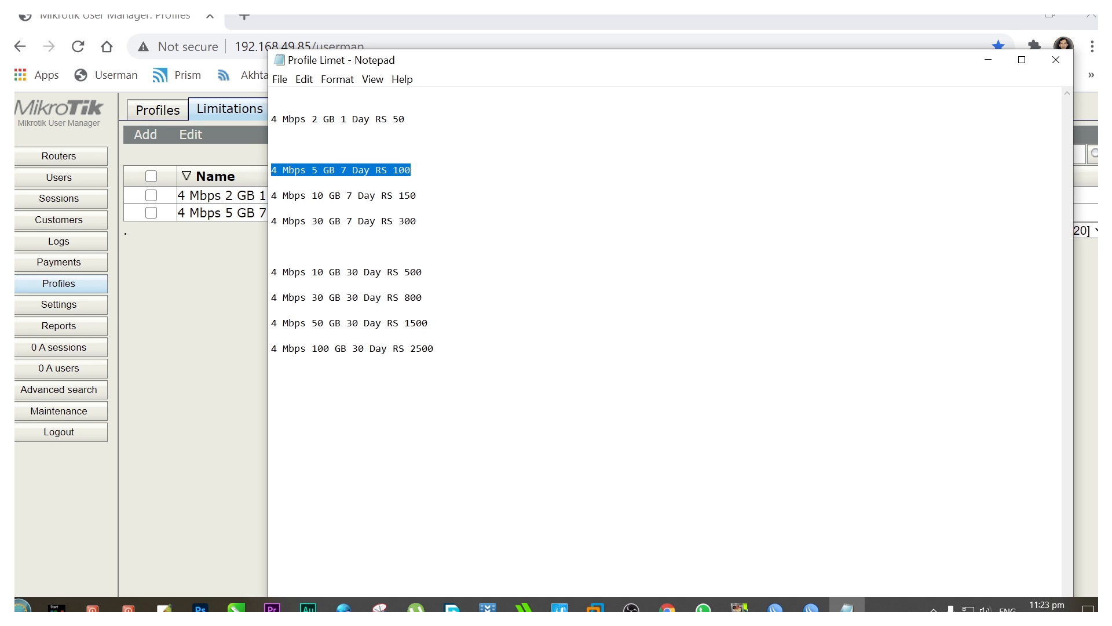
drag(271, 196, 417, 196)
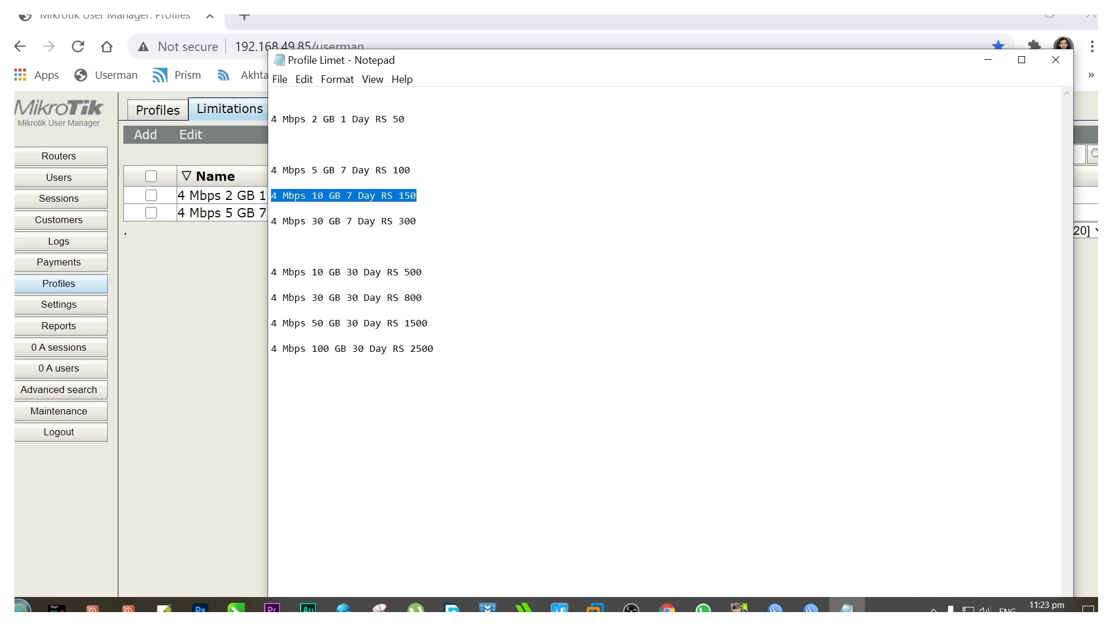
drag(271, 220, 411, 221)
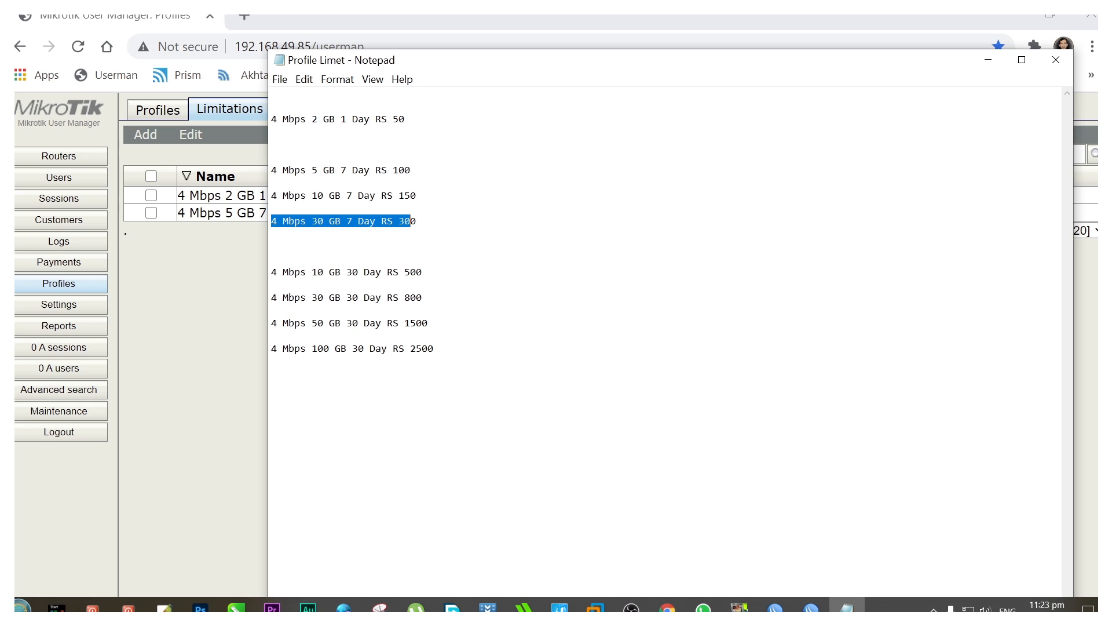
click(272, 233)
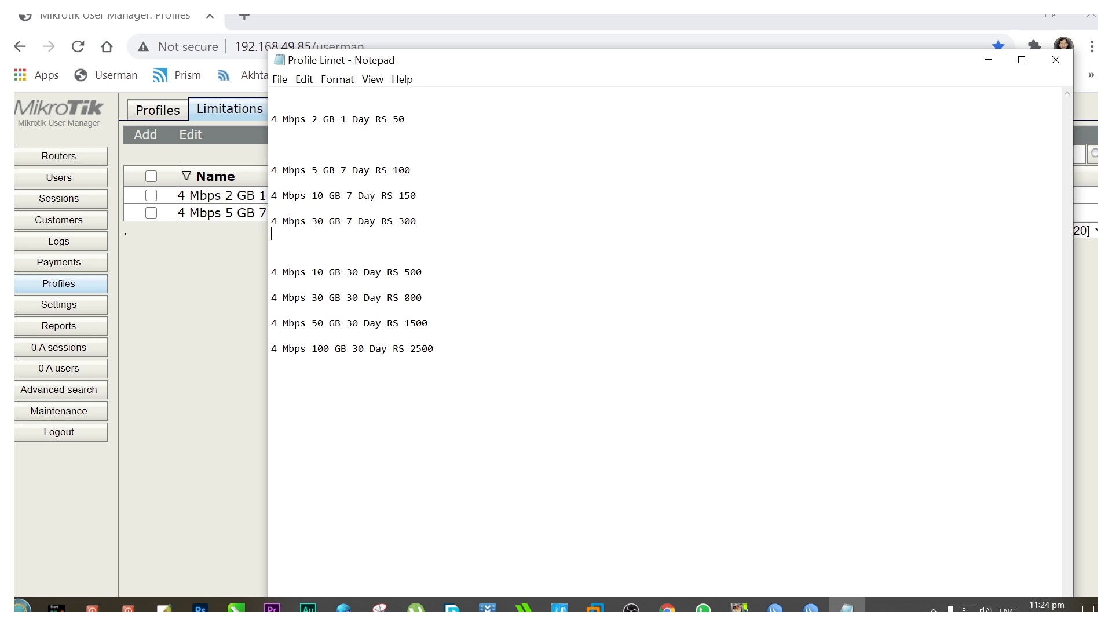
Step: Copy the line "4 Mbps 10 GB 7 Day RS 150" from the note and minimize Notepad
drag(272, 195, 417, 195)
right_click(412, 194)
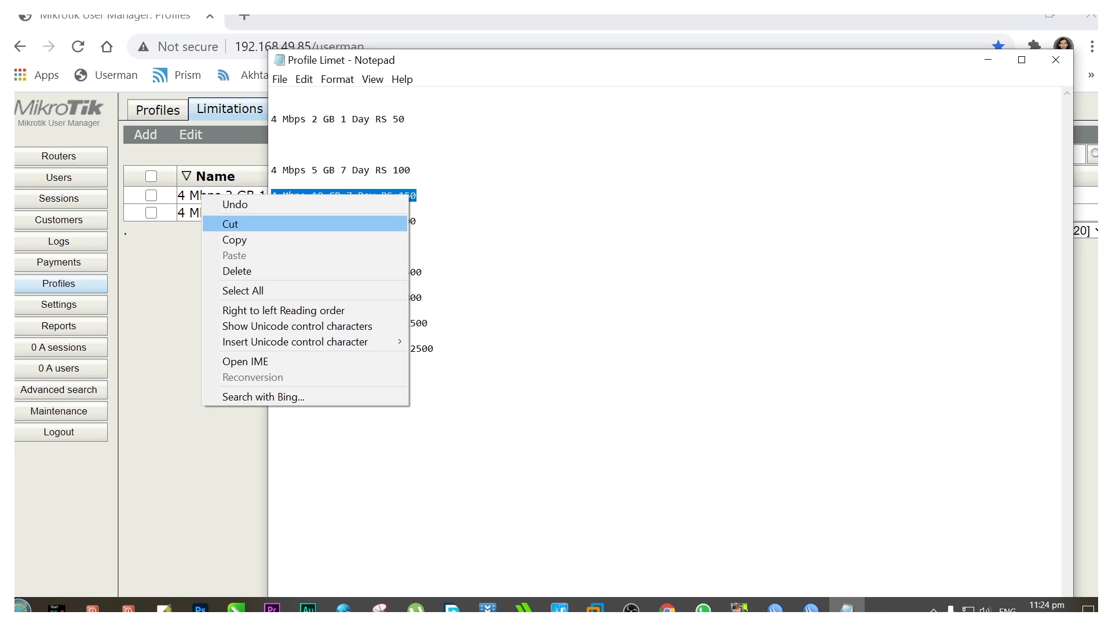
click(244, 238)
click(988, 59)
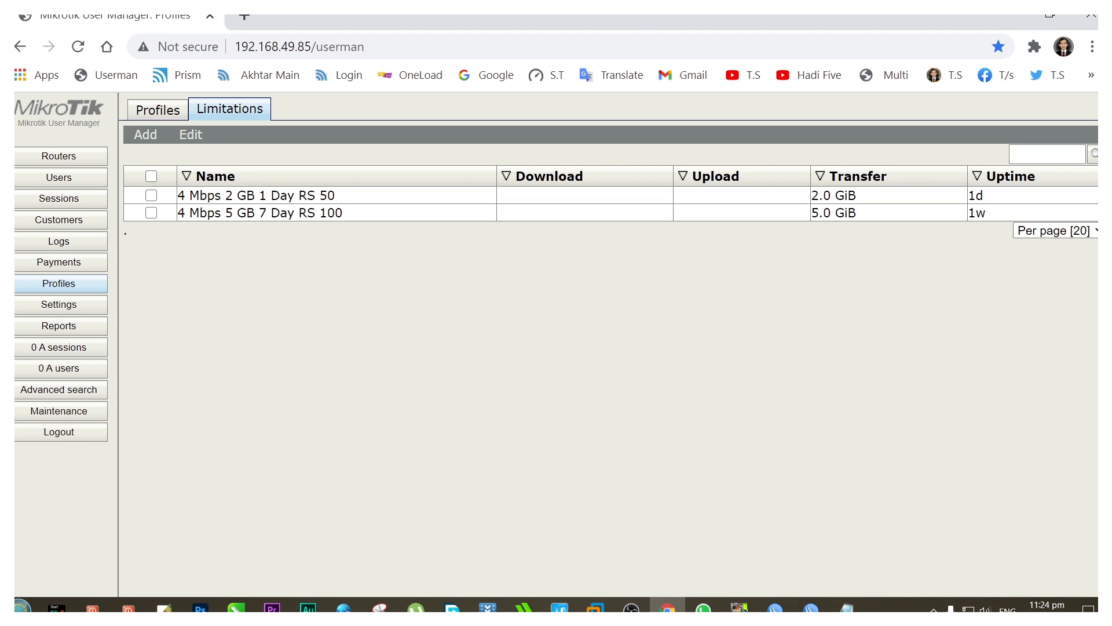
Step: Start a new limitation and name it "4 Mbps 10 GB 7 Day RS 150" using the copied text
click(146, 135)
click(150, 154)
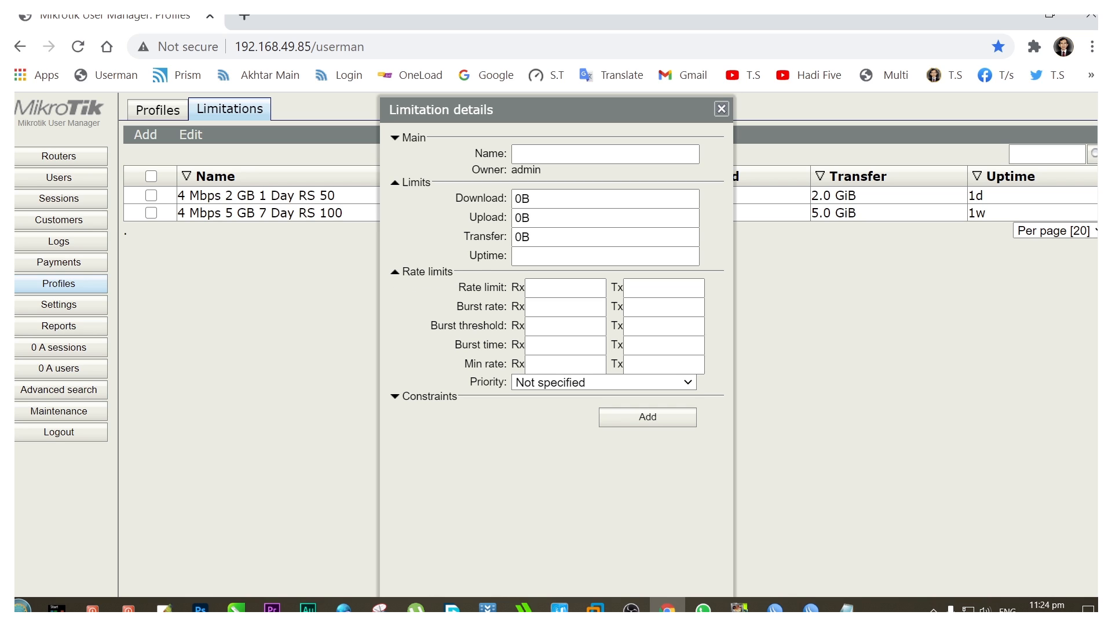
right_click(577, 155)
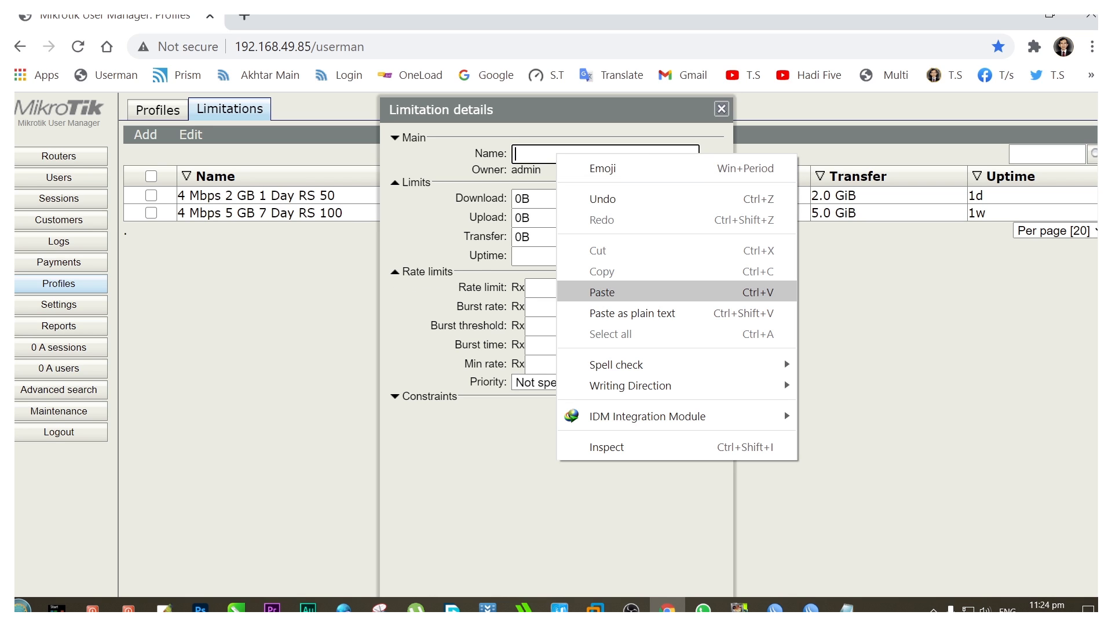
click(606, 219)
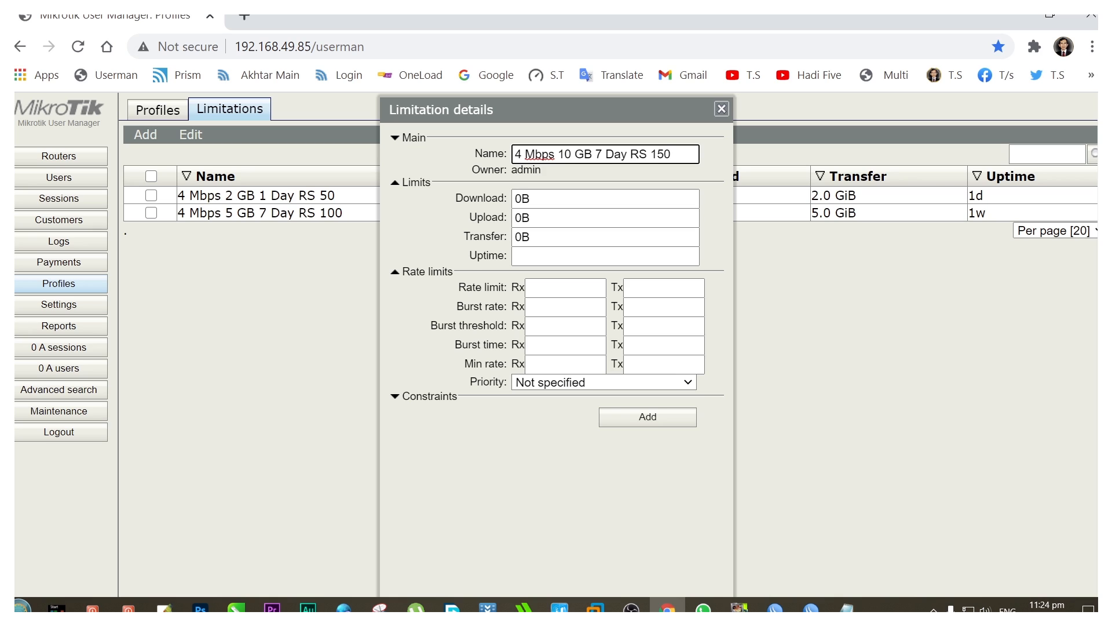
Step: Set the new limitation's transfer limit to 10g and its uptime to 1w
double_click(523, 237)
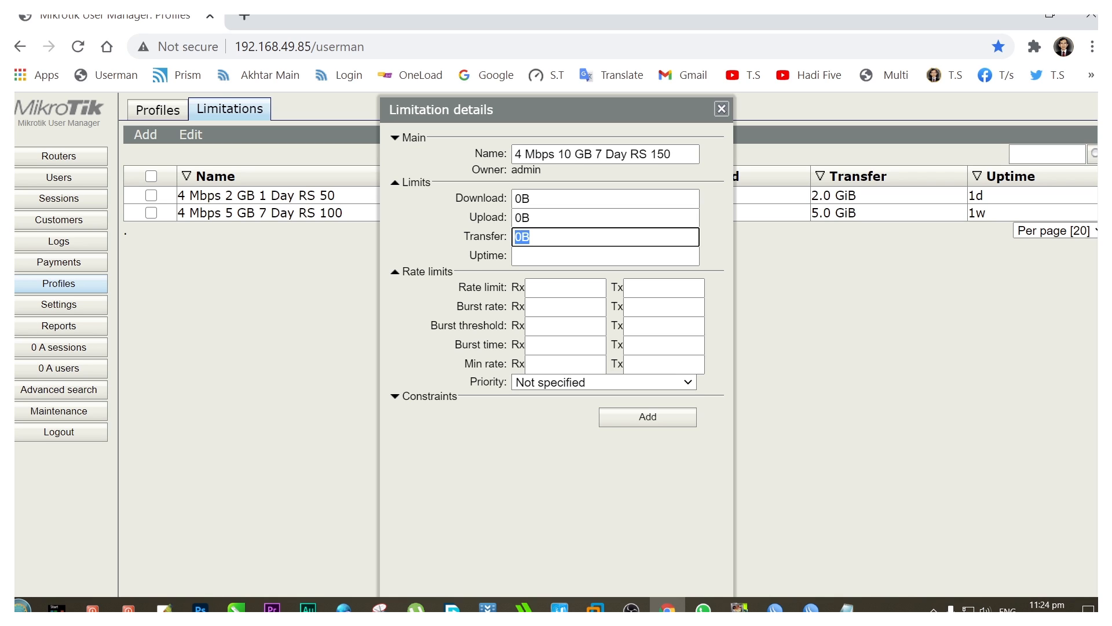
text(10g)
click(523, 256)
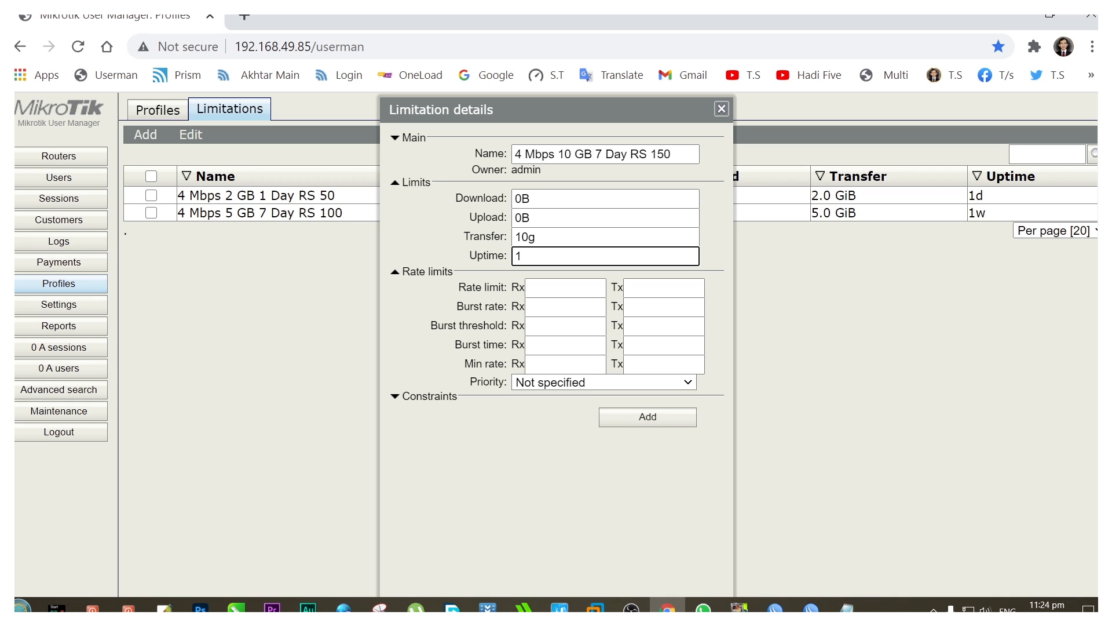
text(w)
Step: Set the Rx and Tx values of both the rate limit and the min rate to 4m, and add the limitation
click(566, 288)
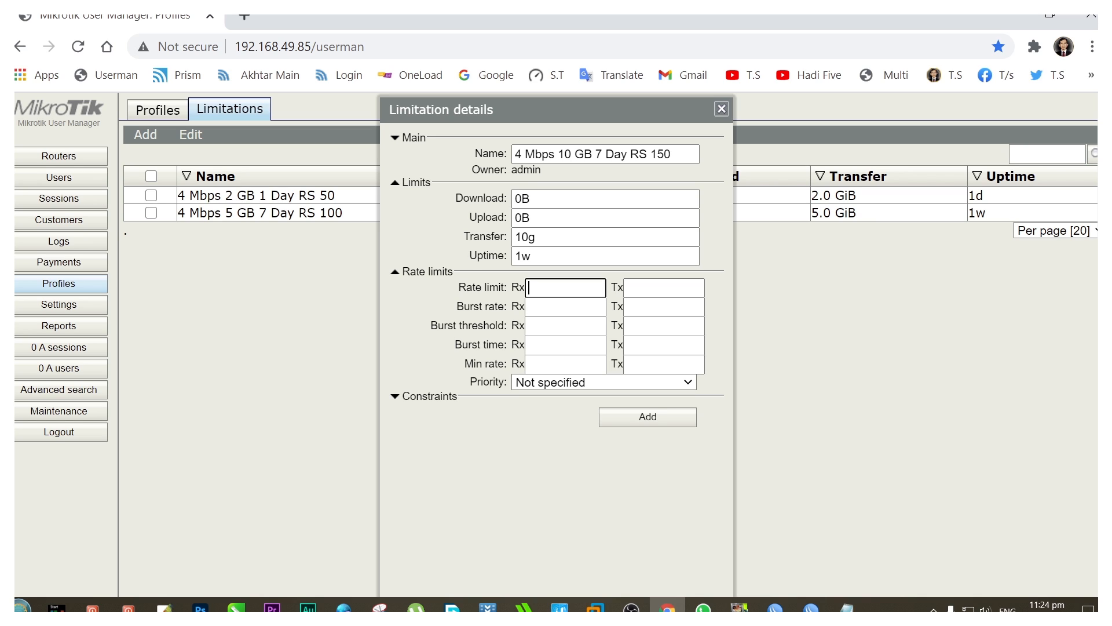
text(4m)
key(Tab)
text(4m)
click(664, 365)
text(4m)
key(shift+Tab)
text(4m)
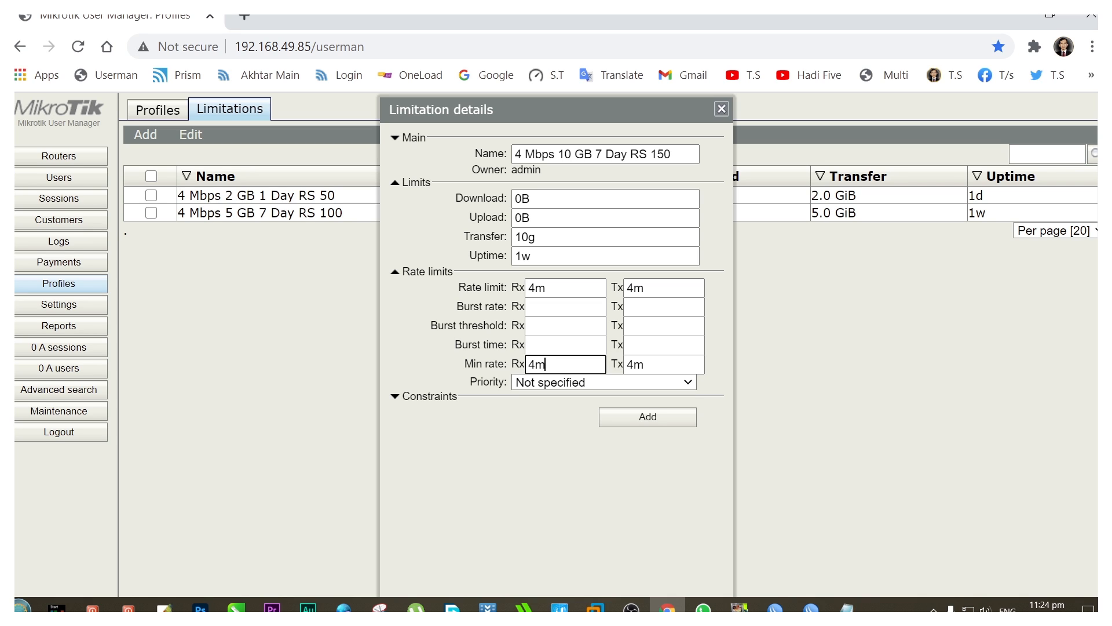
key(Return)
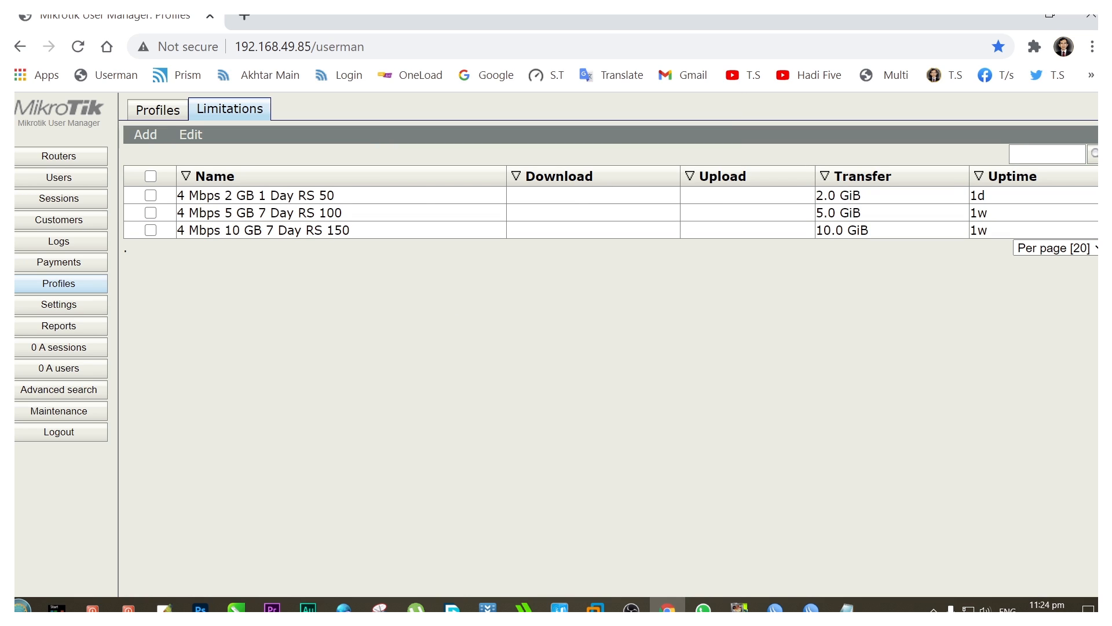
Step: Create a new profile named "4 Mbps 10 GB 7 Day RS 150"
click(158, 110)
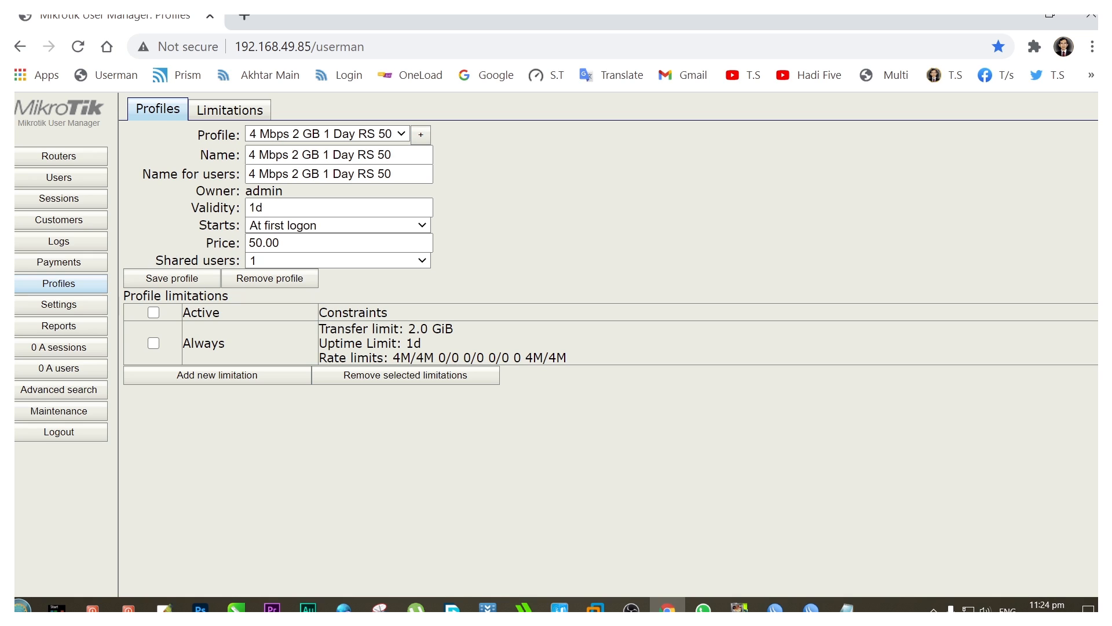
click(421, 135)
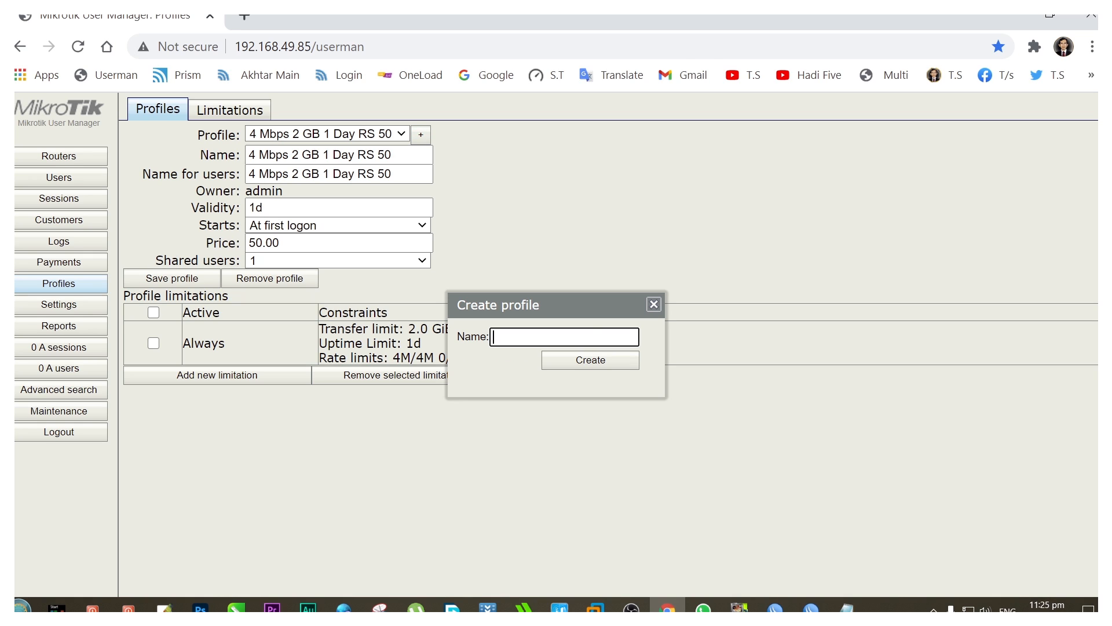
right_click(512, 340)
click(556, 165)
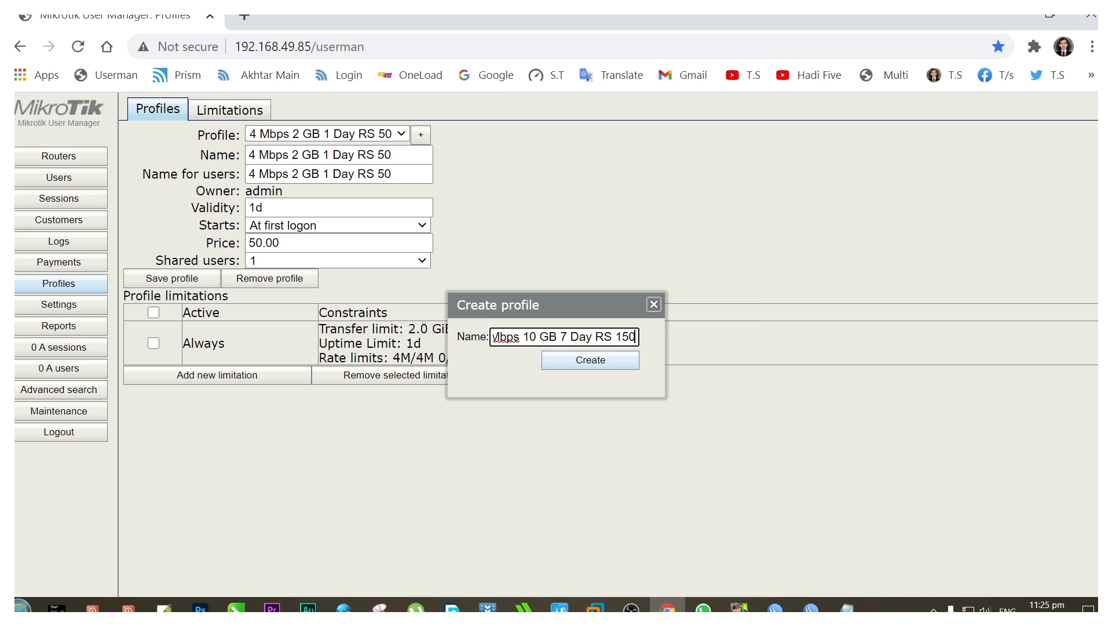
key(Tab)
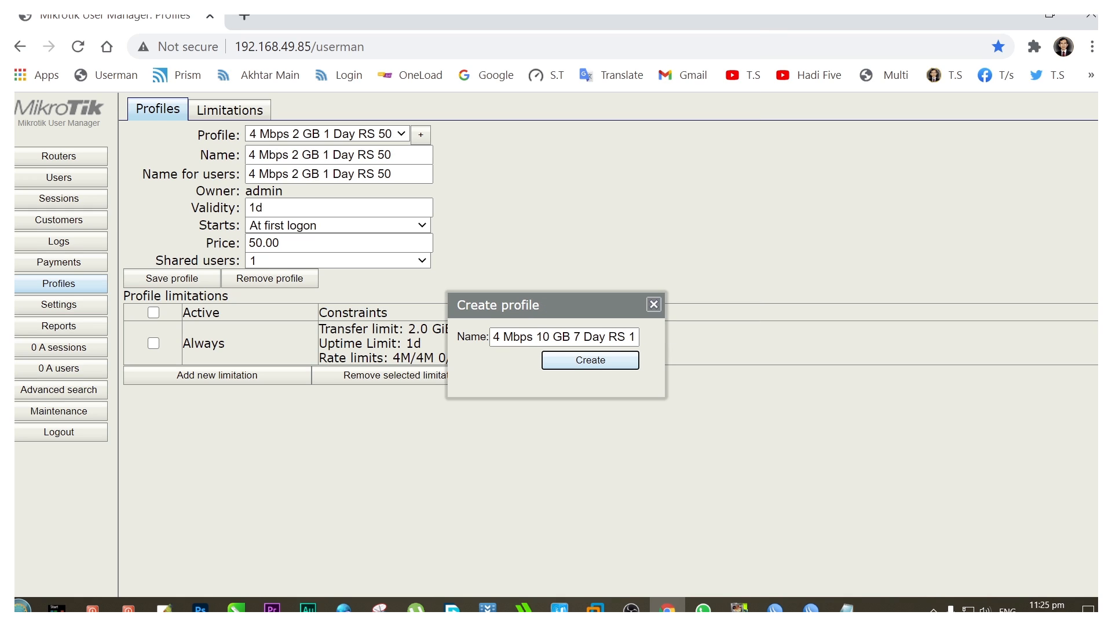
key(Return)
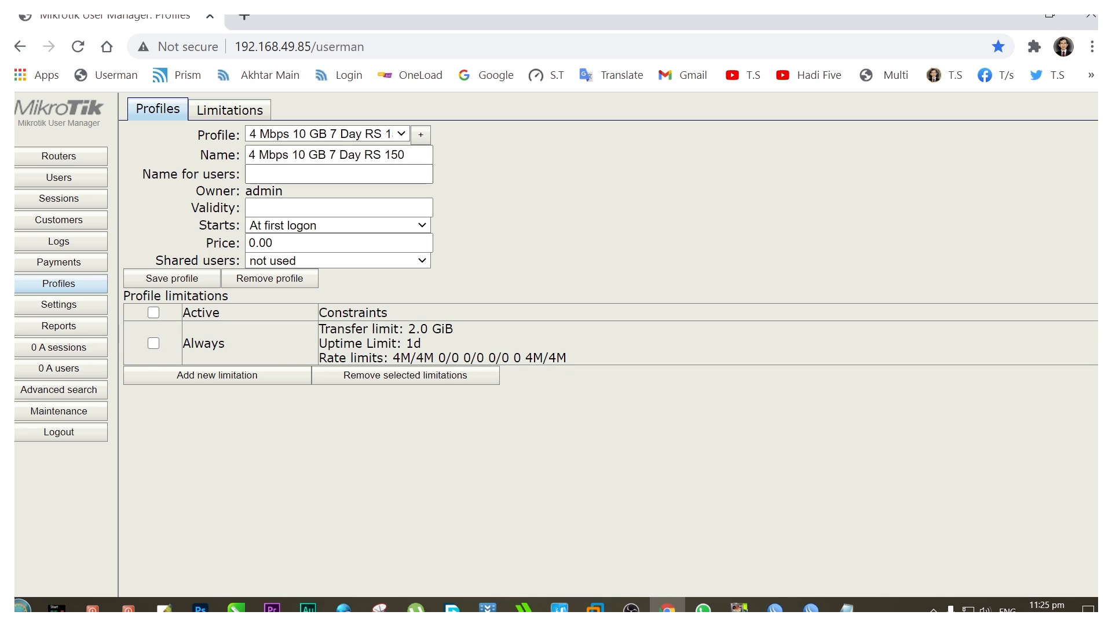
Step: Fill in the profile's name for users as "4 Mbps 10 GB 7 Day RS 150" and set its validity to 1w
click(338, 173)
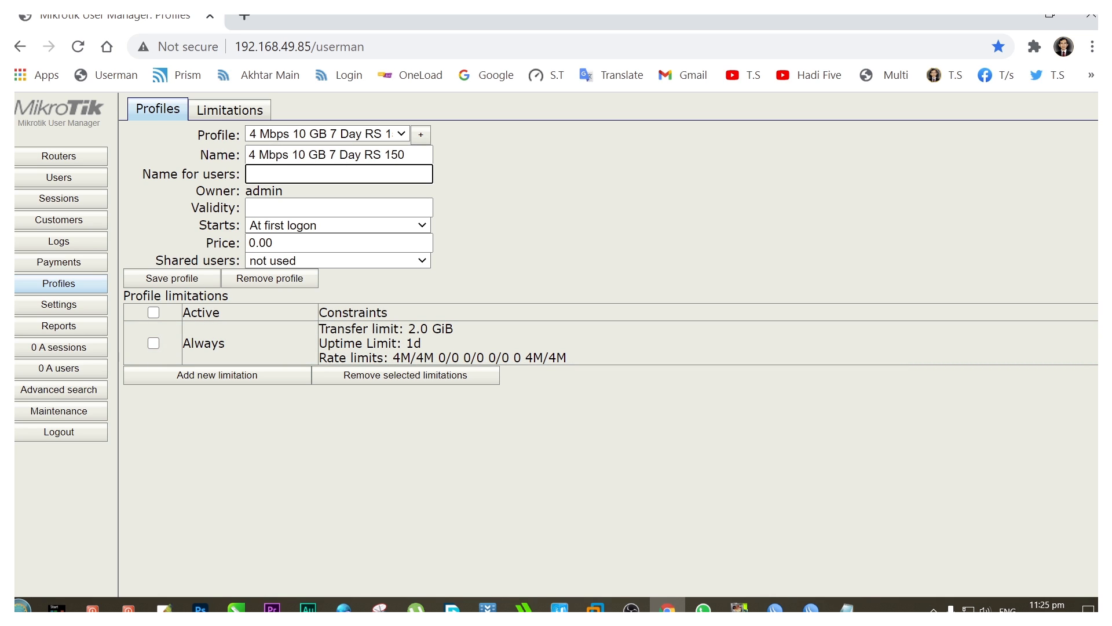
right_click(309, 174)
click(347, 310)
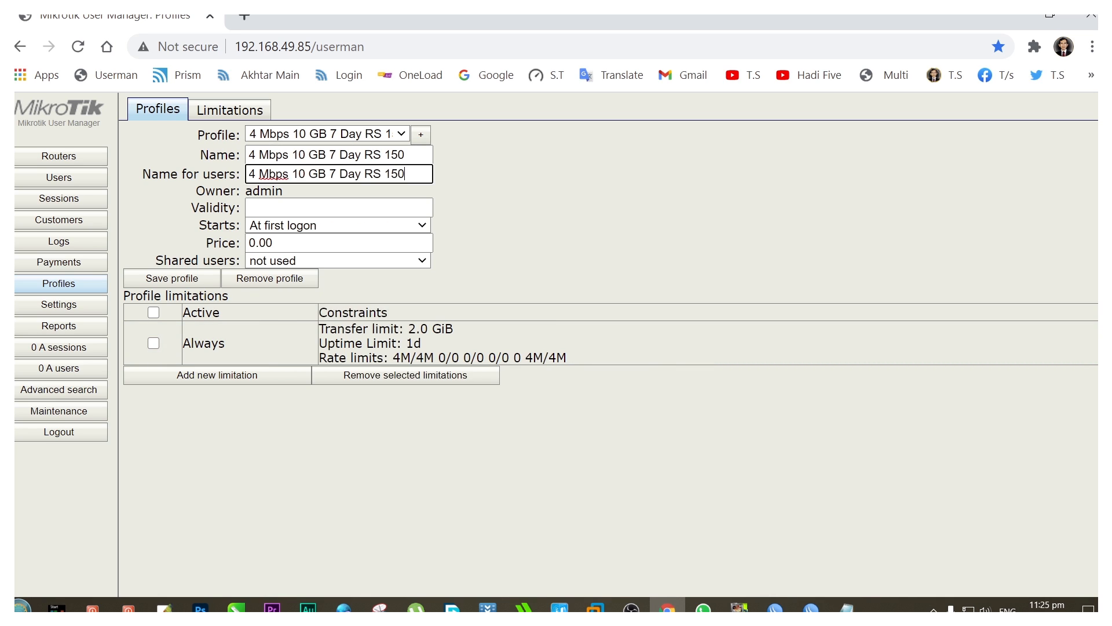
click(339, 208)
text(1w)
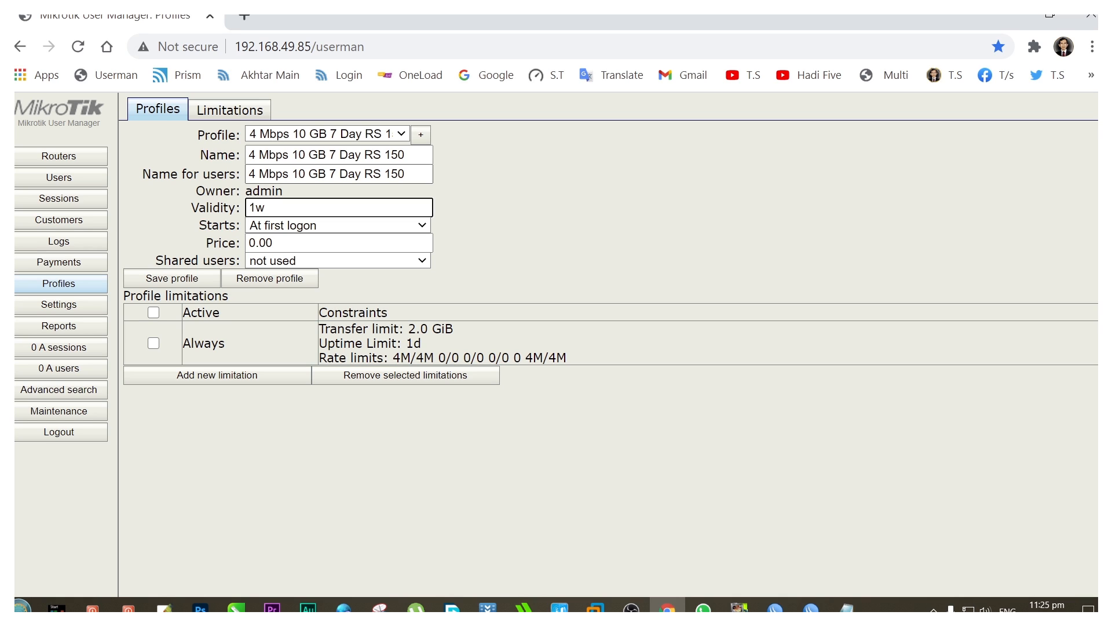
Step: Set the profile's price to 150.00 and its shared users to 1
drag(256, 243, 248, 243)
text(150)
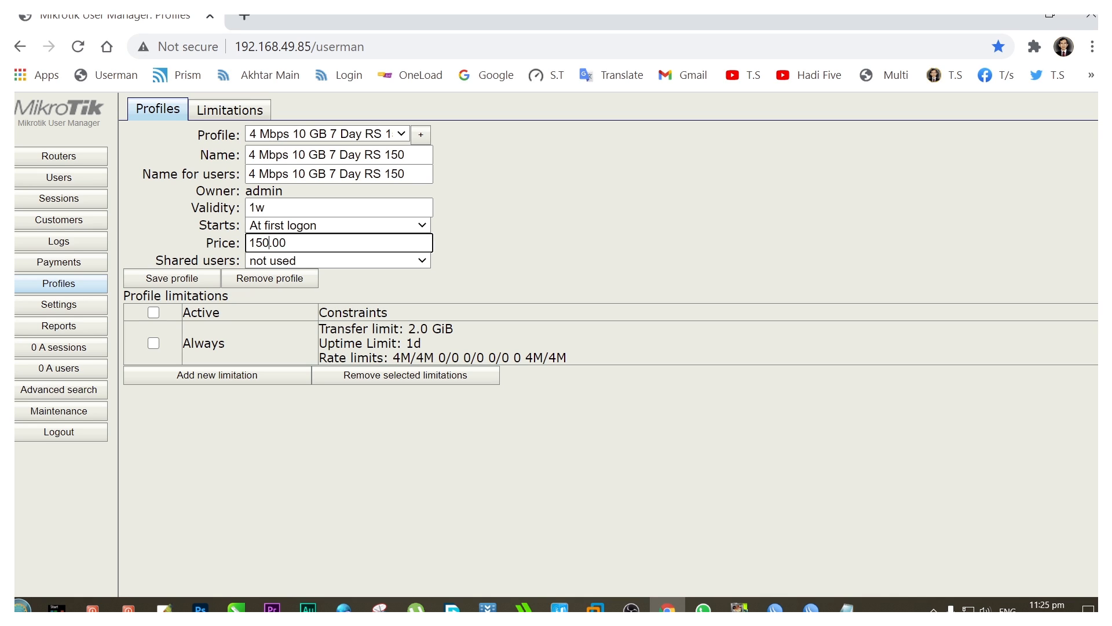
click(338, 261)
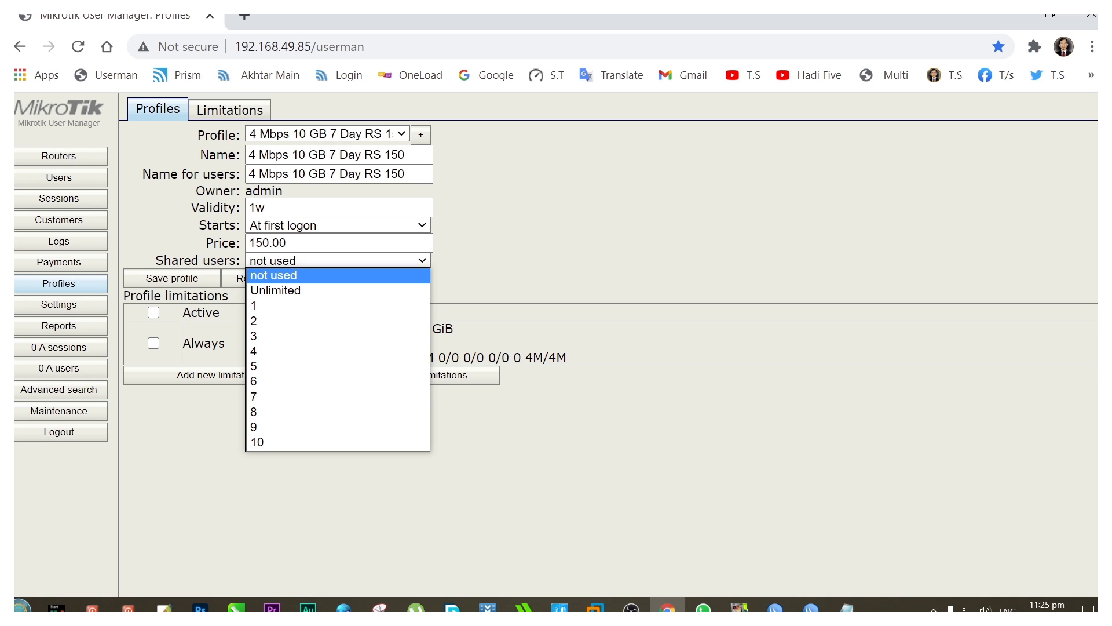
key(Down)
key(Down)
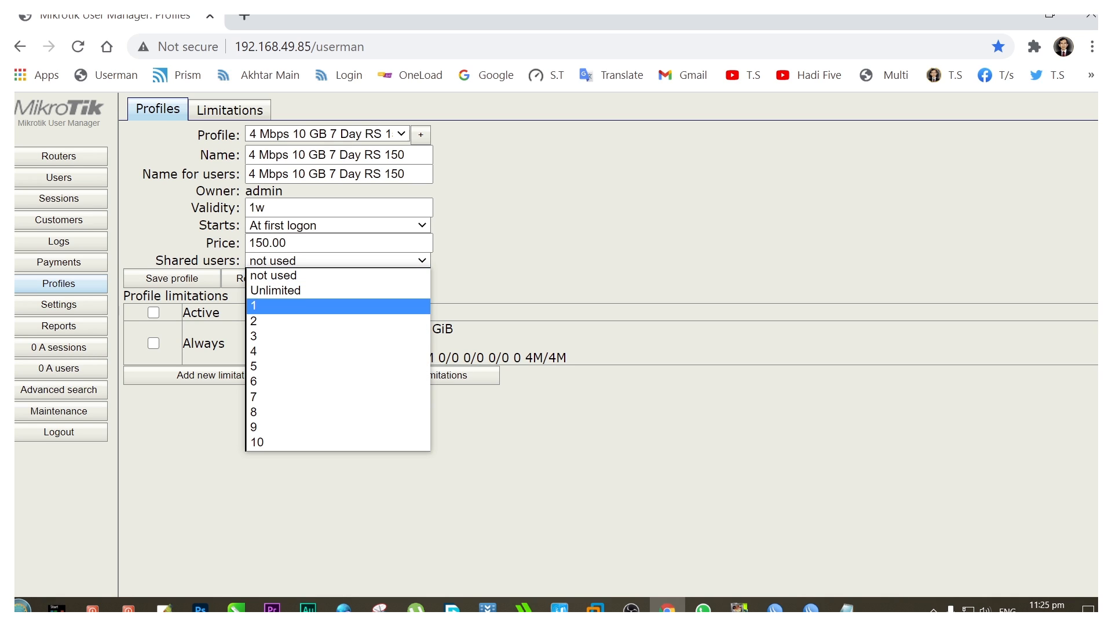
key(Return)
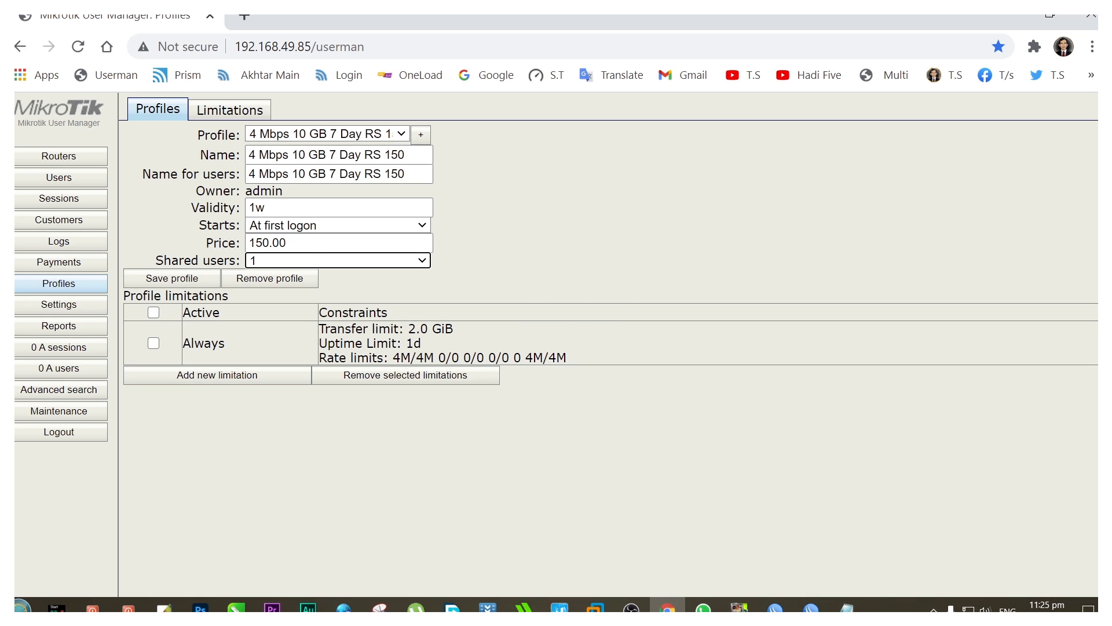
Step: Add the "4 Mbps 10 GB 7 Day RS 150" limitation to the profile, keeping all days and the full-day time, and save the profile
click(218, 376)
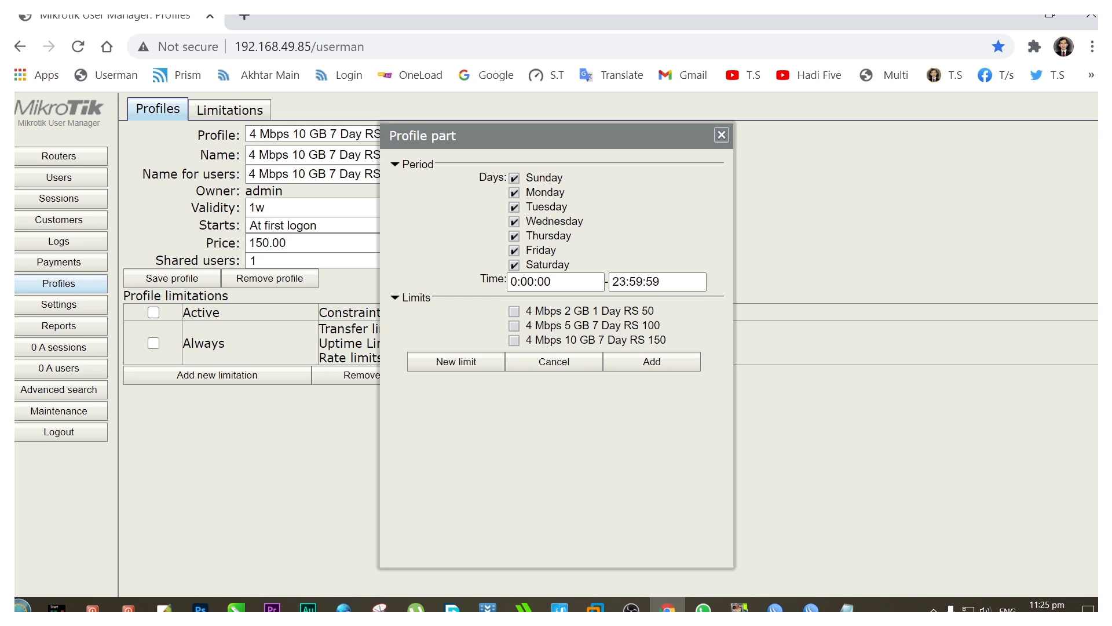
click(514, 341)
click(652, 362)
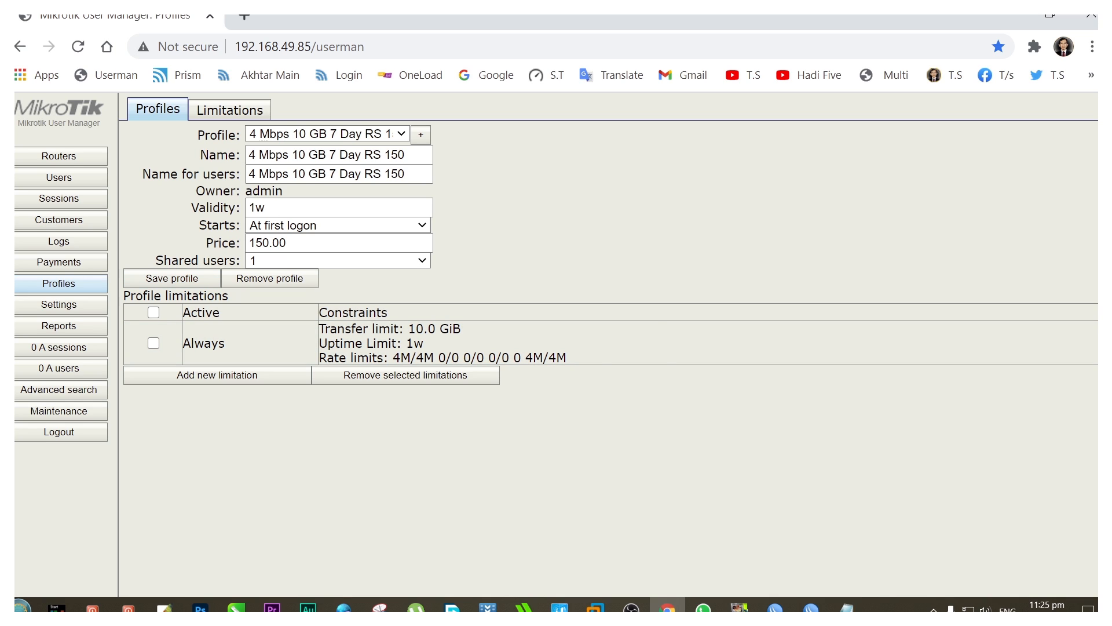
click(172, 279)
Step: Open the limitations list and copy the package name "4 Mbps 30 GB 7 Day RS 300" from the Profile Limet file in Notepad
click(230, 111)
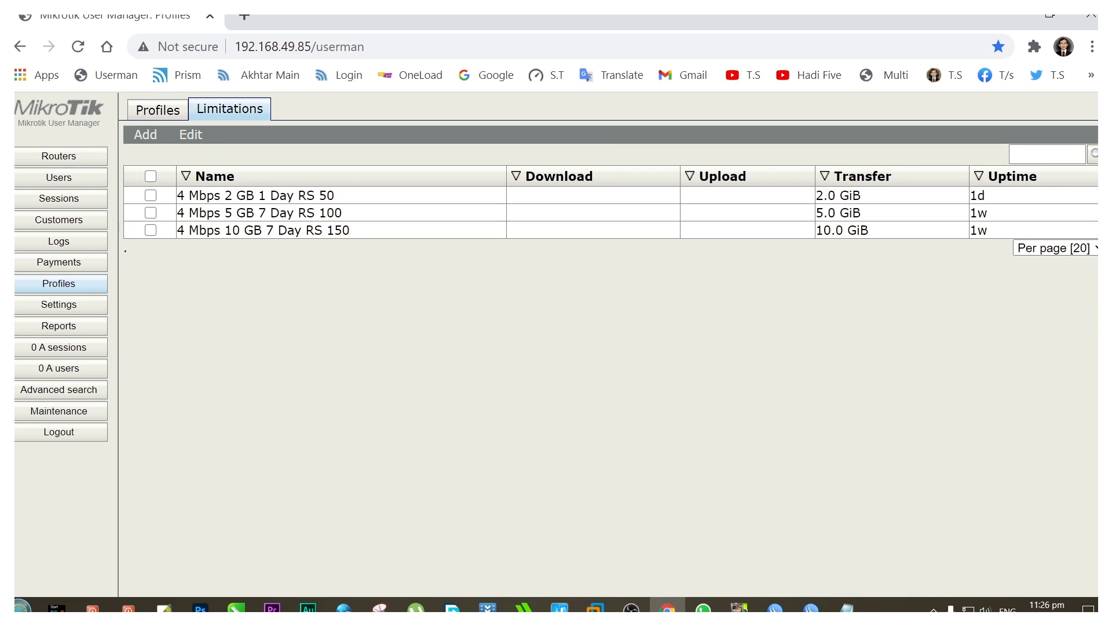
click(847, 608)
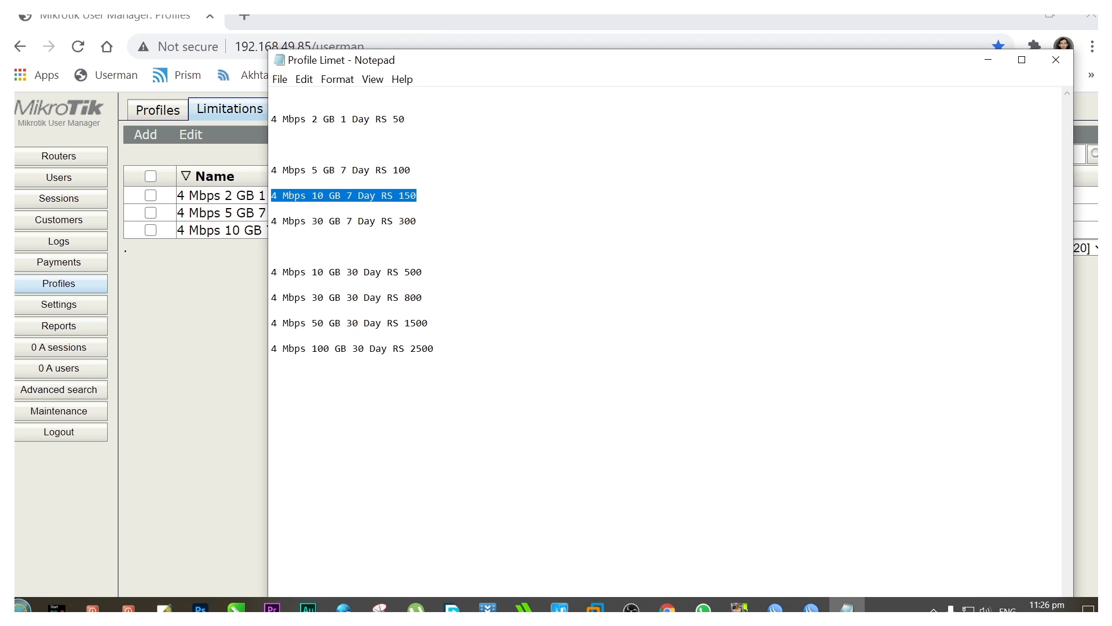
drag(272, 221, 416, 221)
right_click(366, 221)
click(193, 265)
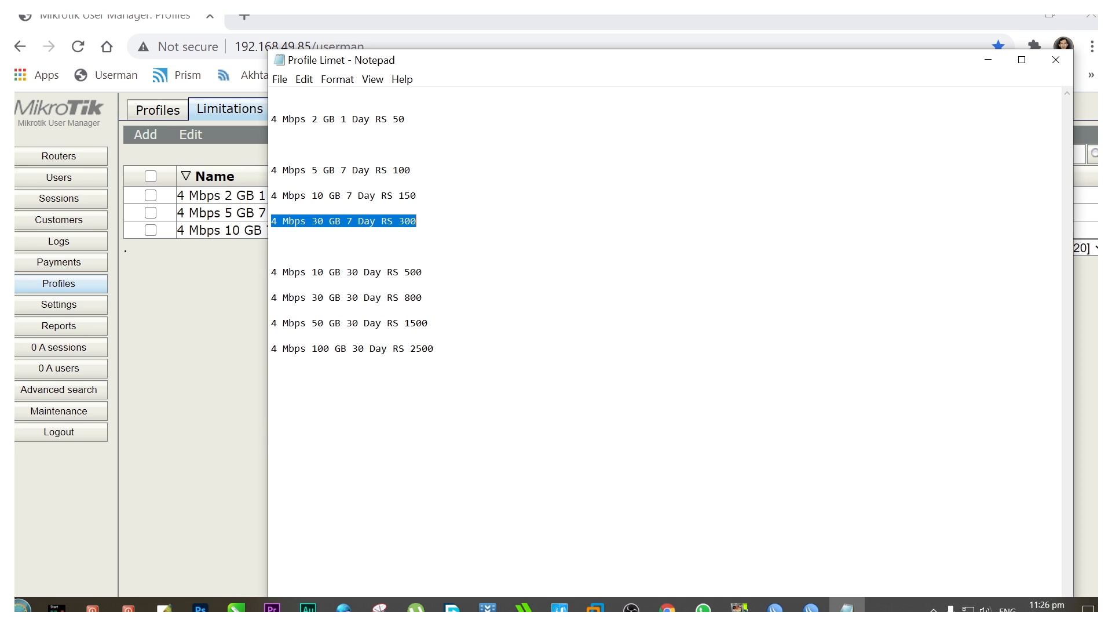
click(1056, 59)
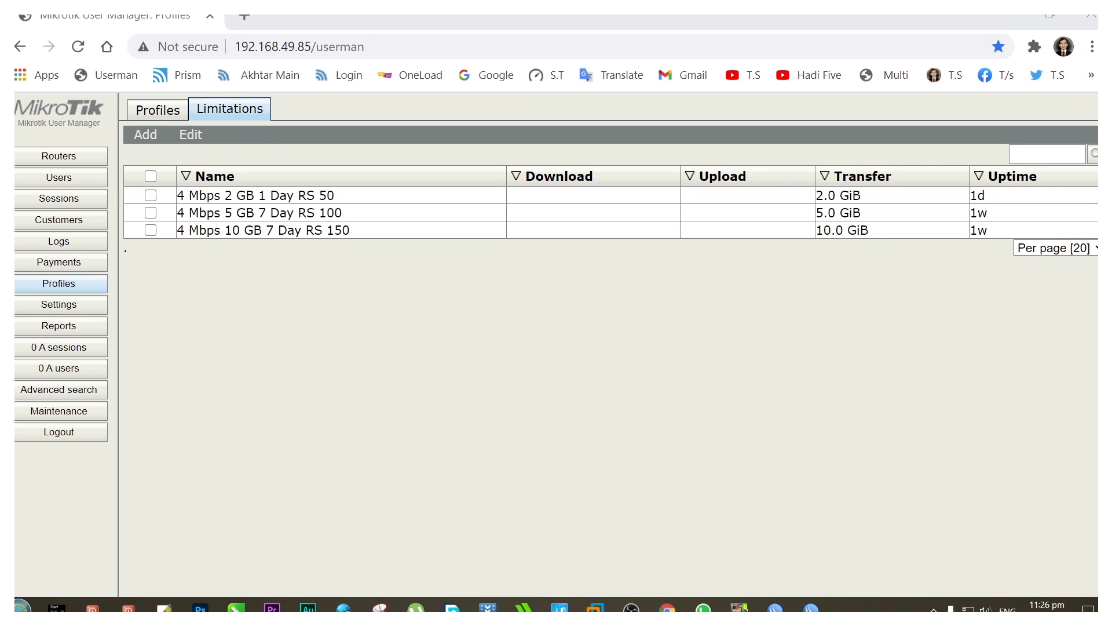
Step: Start a new limitation named "4 Mbps 30 GB 7 Day RS 300"
click(145, 134)
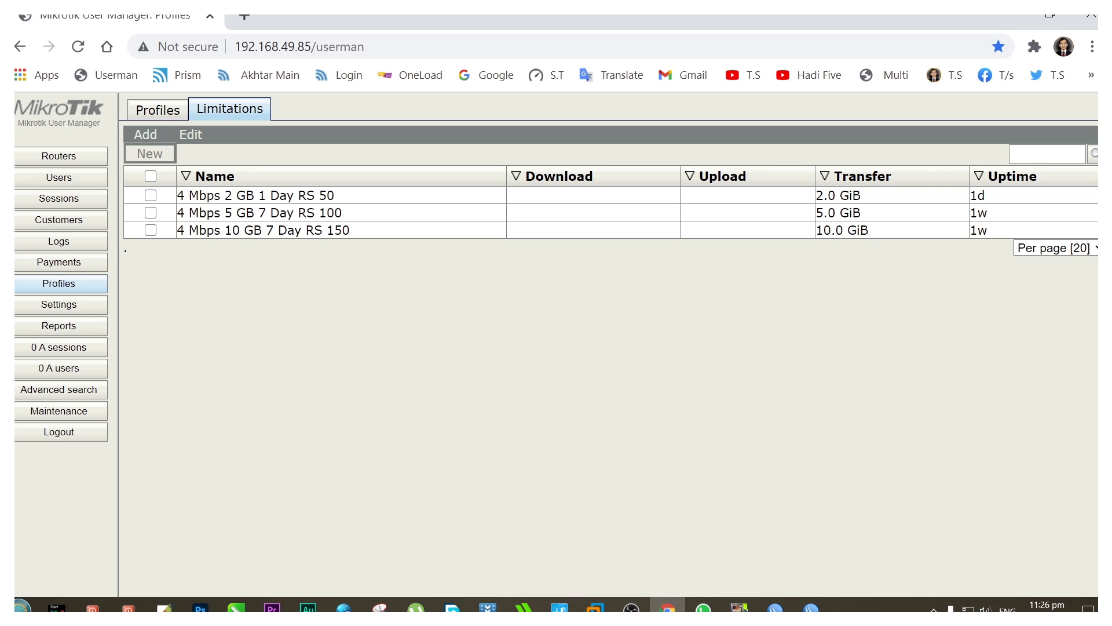
click(149, 152)
click(559, 151)
right_click(559, 151)
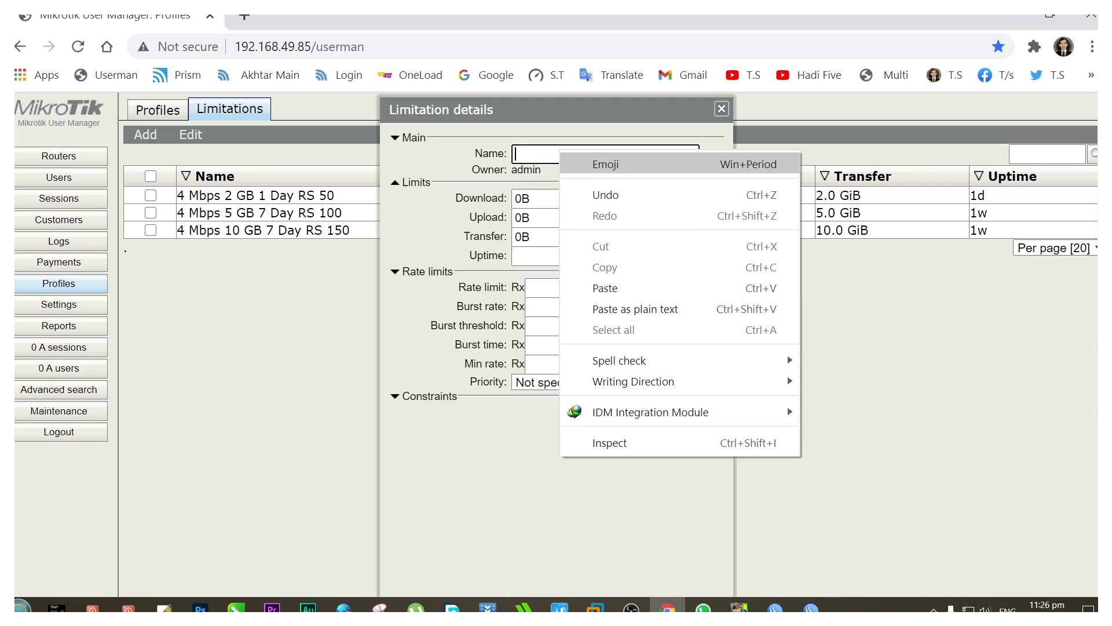
click(606, 288)
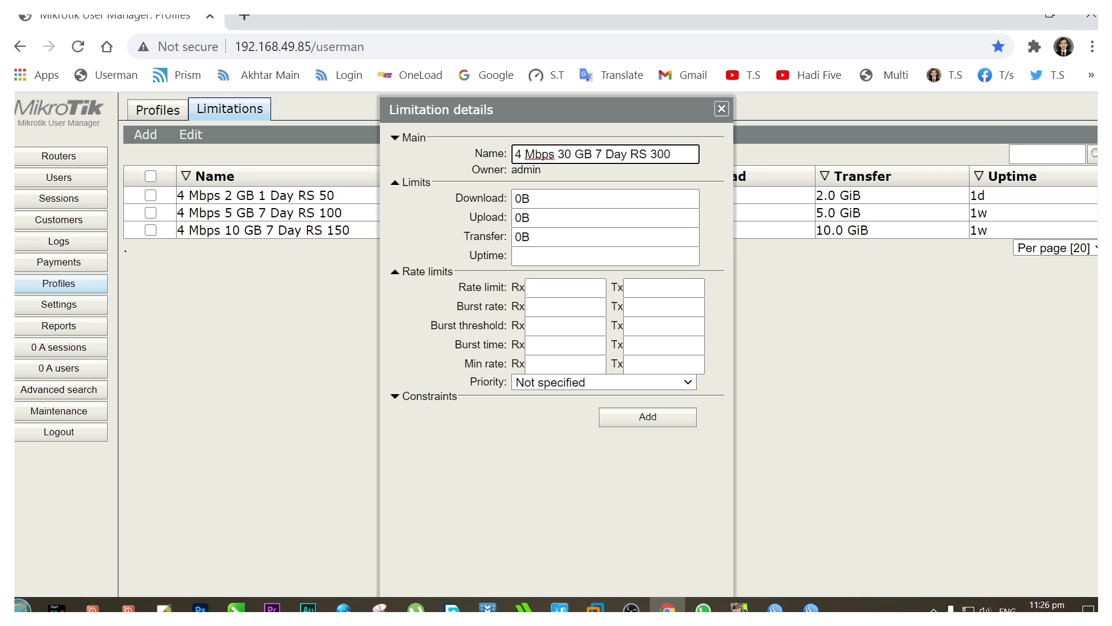
Step: Set the new limitation's transfer limit to 30g and its uptime to 7d
drag(537, 237, 513, 237)
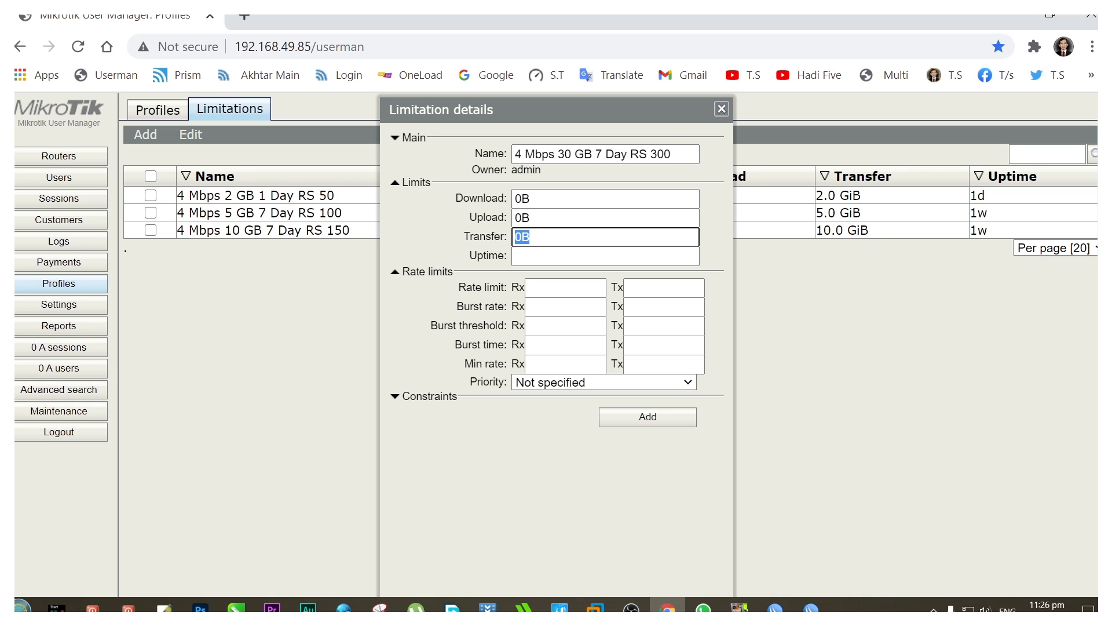
text(30g)
click(545, 256)
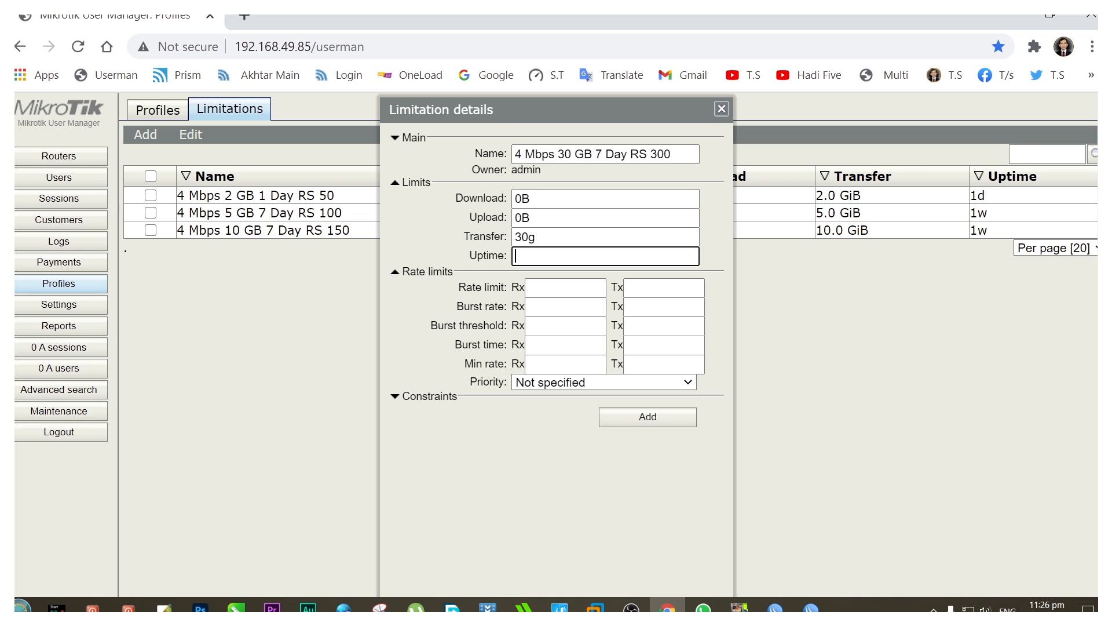
text(7d)
Step: Set the limitation's rate limit and min rate to 4m for both Rx and Tx, and add the limitation
click(565, 288)
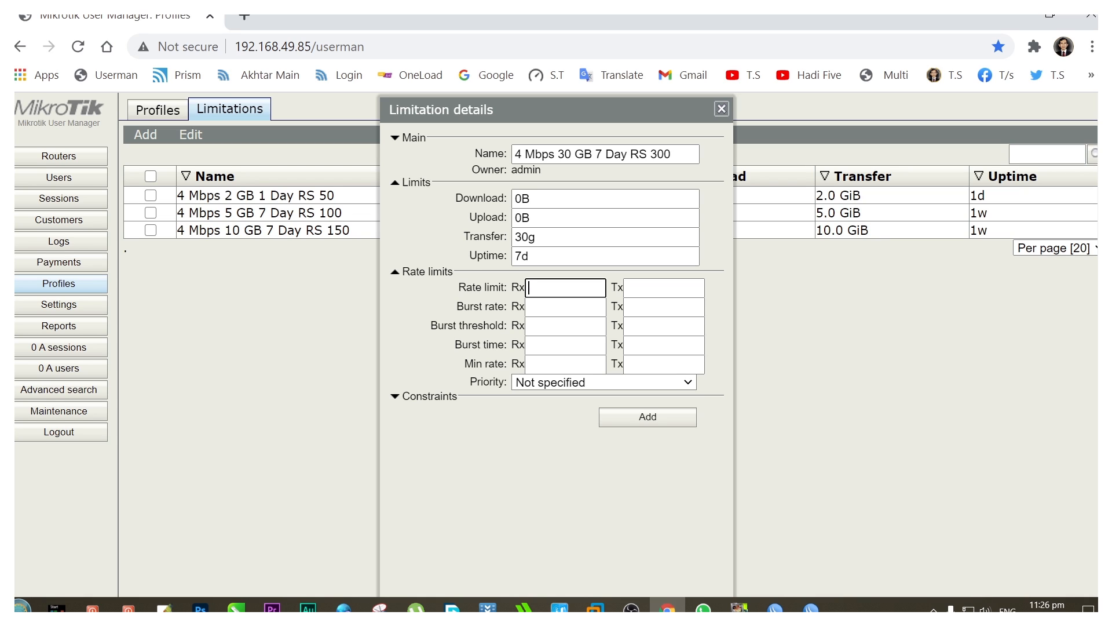
text(4m)
click(664, 288)
text(4m)
click(664, 365)
text(4m)
click(566, 365)
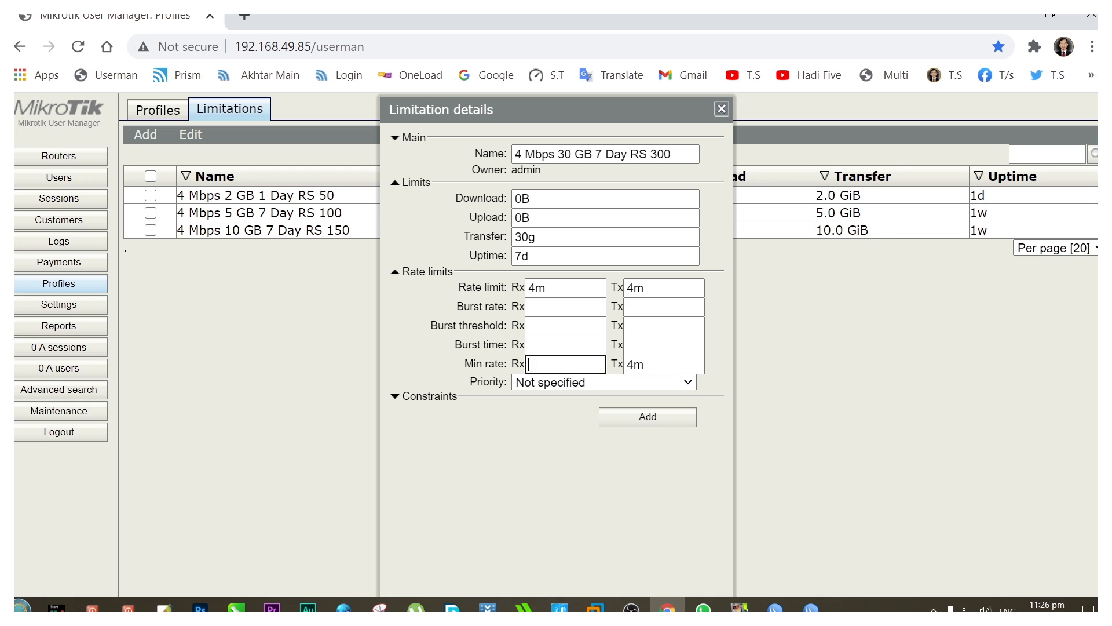
text(4m)
key(Return)
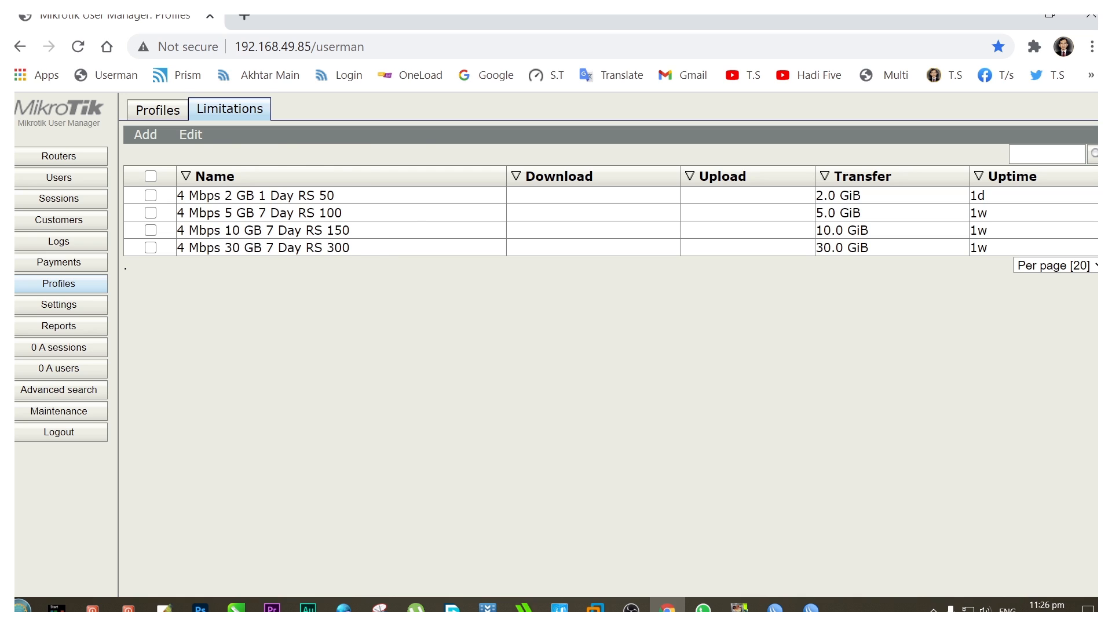
Step: Create a new profile named "4 Mbps 30 GB 7 Day RS 300"
click(158, 109)
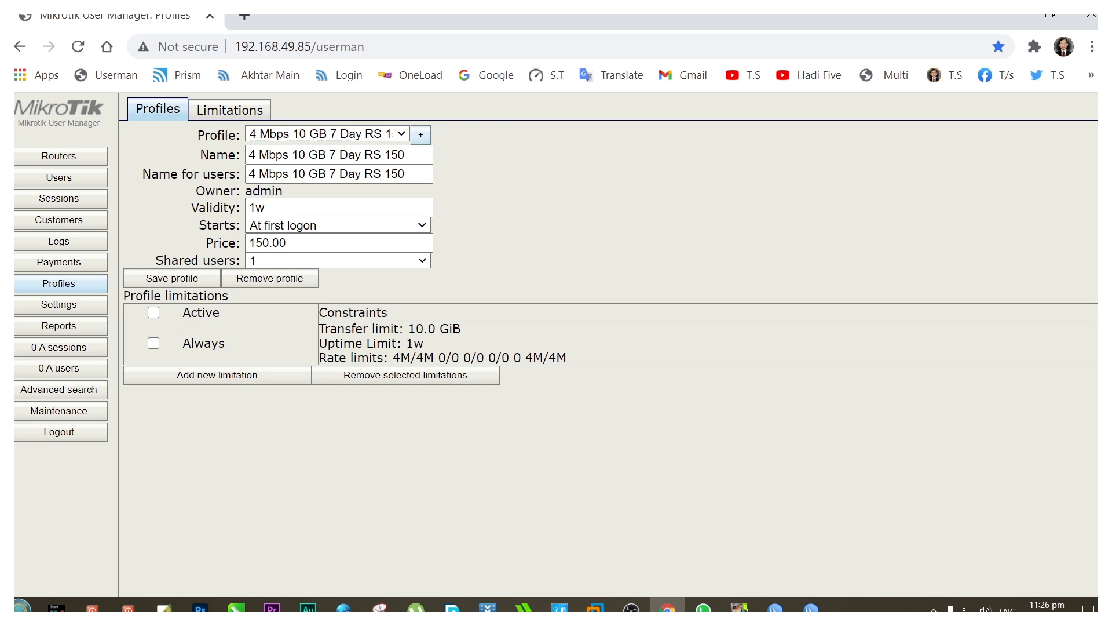
click(420, 134)
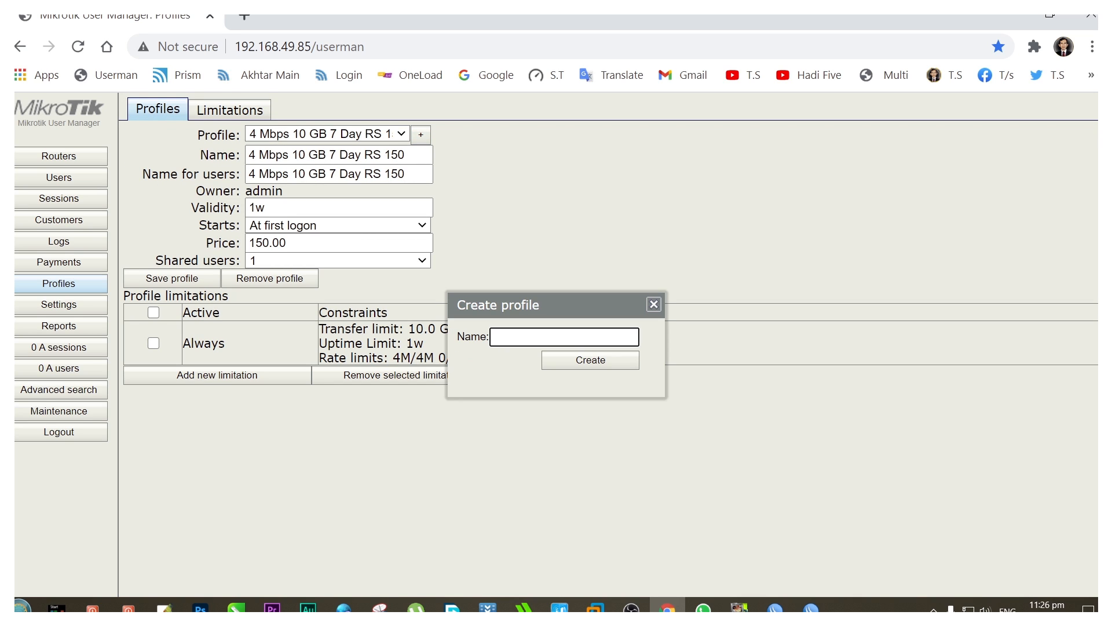
right_click(518, 338)
click(696, 168)
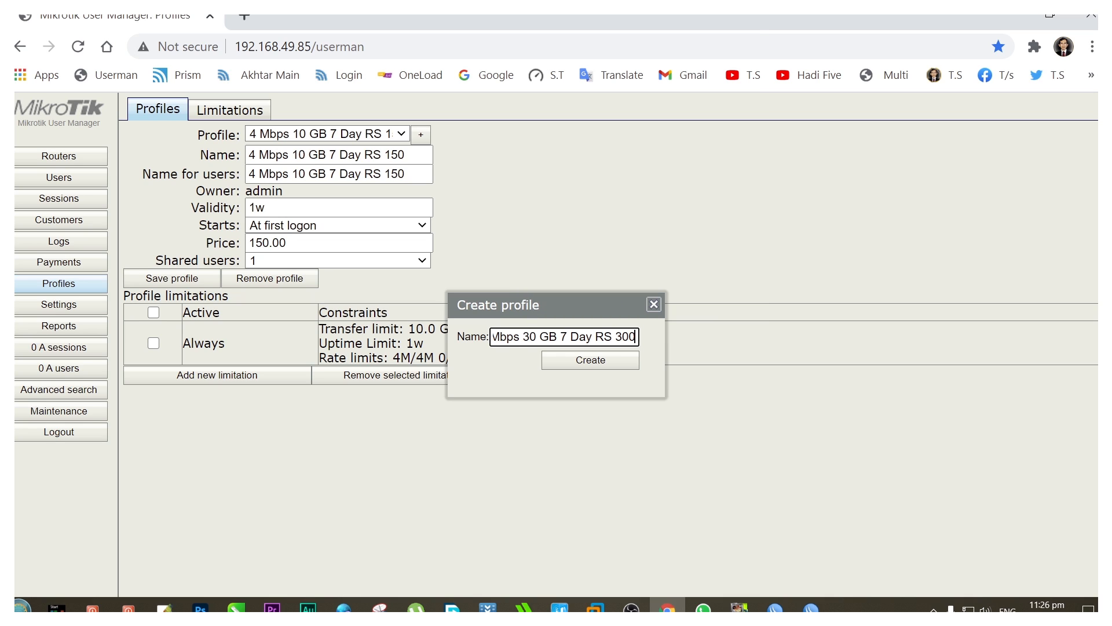
key(Tab)
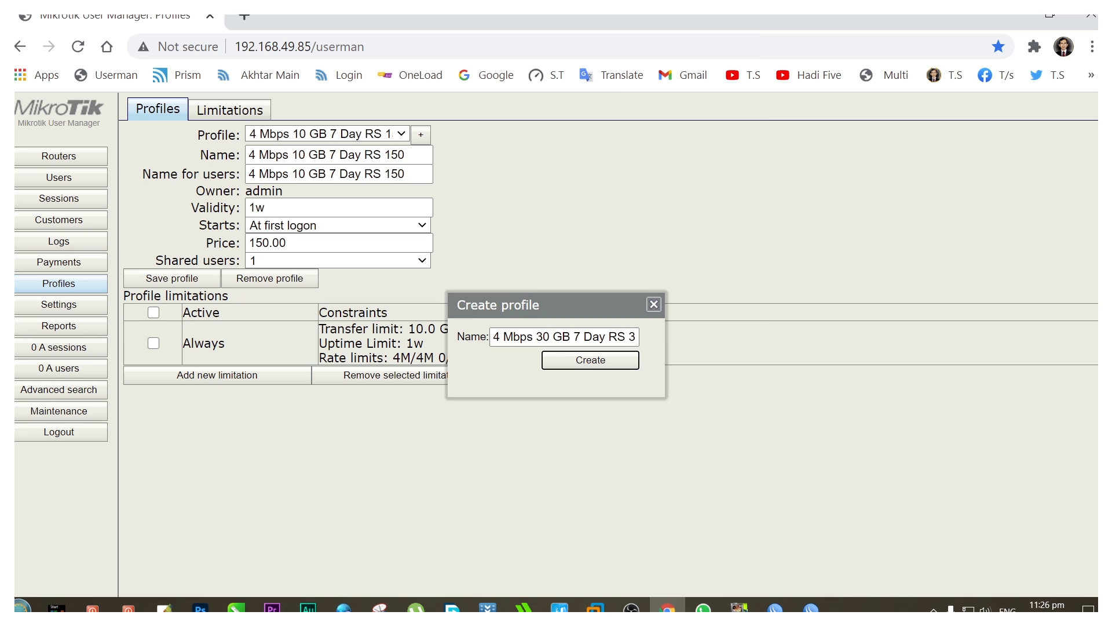
key(Return)
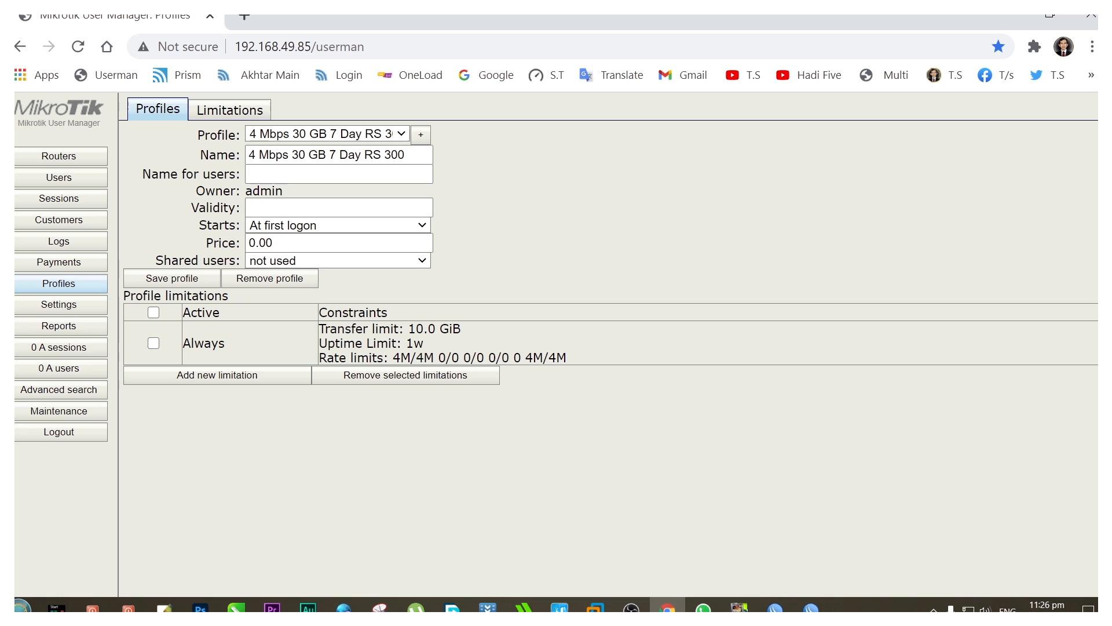
Step: Fill in the profile's name for users as "4 Mbps 30 GB 7 Day RS 300" and set its validity to 7d
click(339, 174)
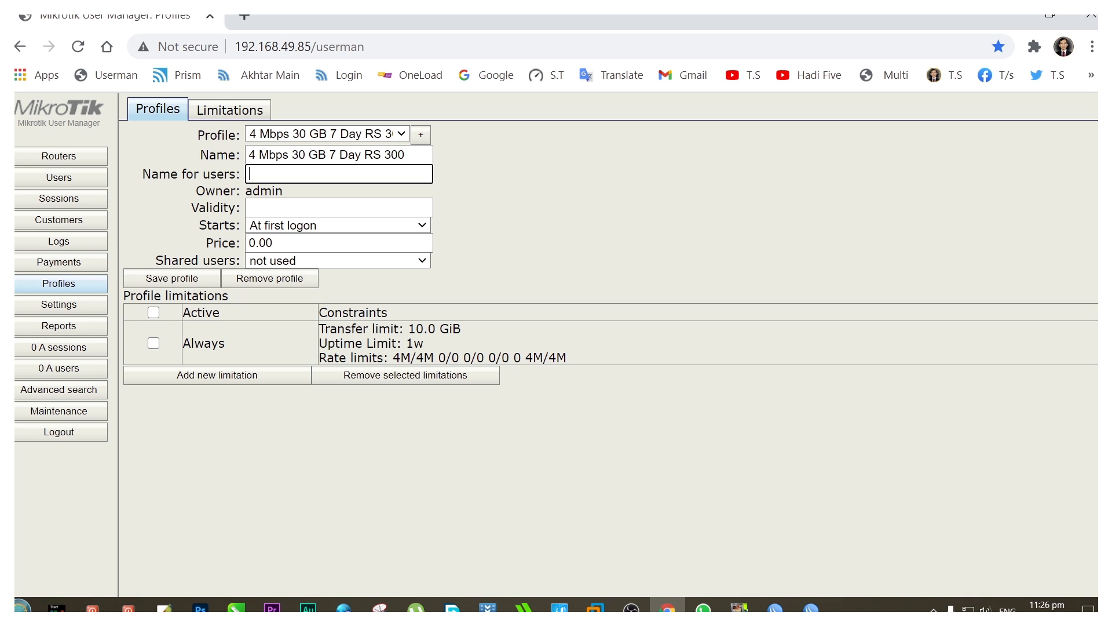
right_click(296, 173)
click(510, 310)
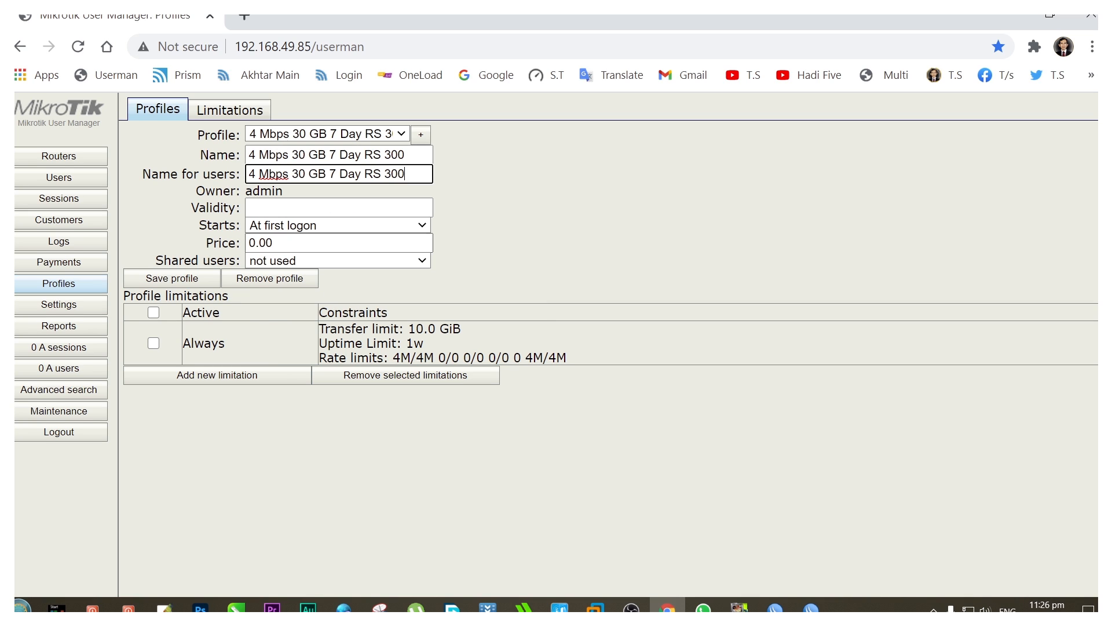
click(338, 207)
text(7d)
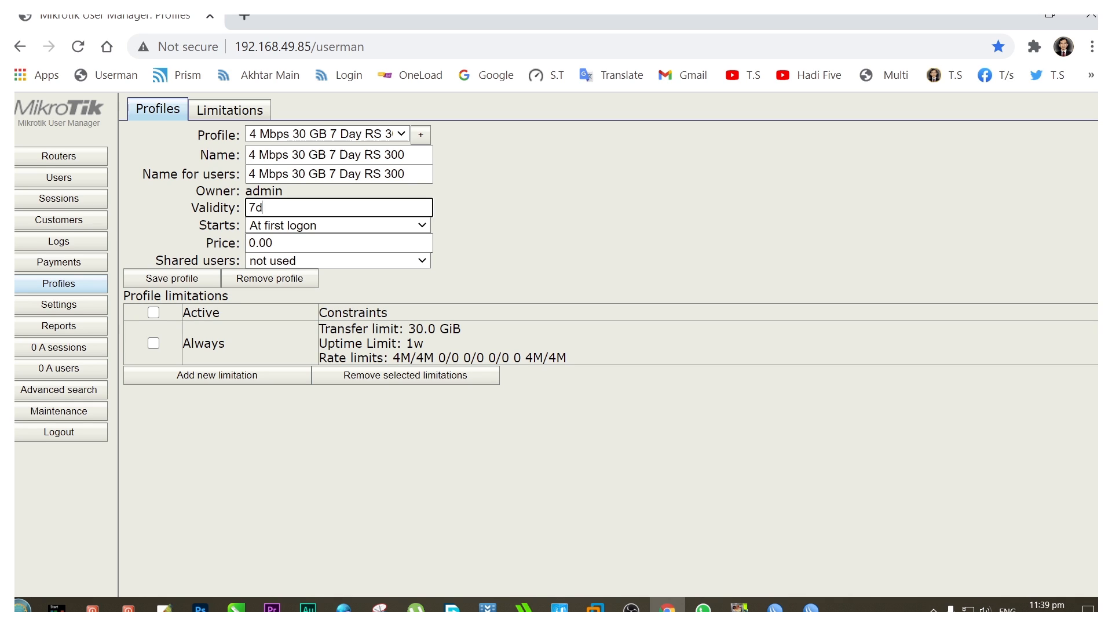
Step: Set the profile's price to 300.00 and its shared users to 1
drag(256, 242, 249, 243)
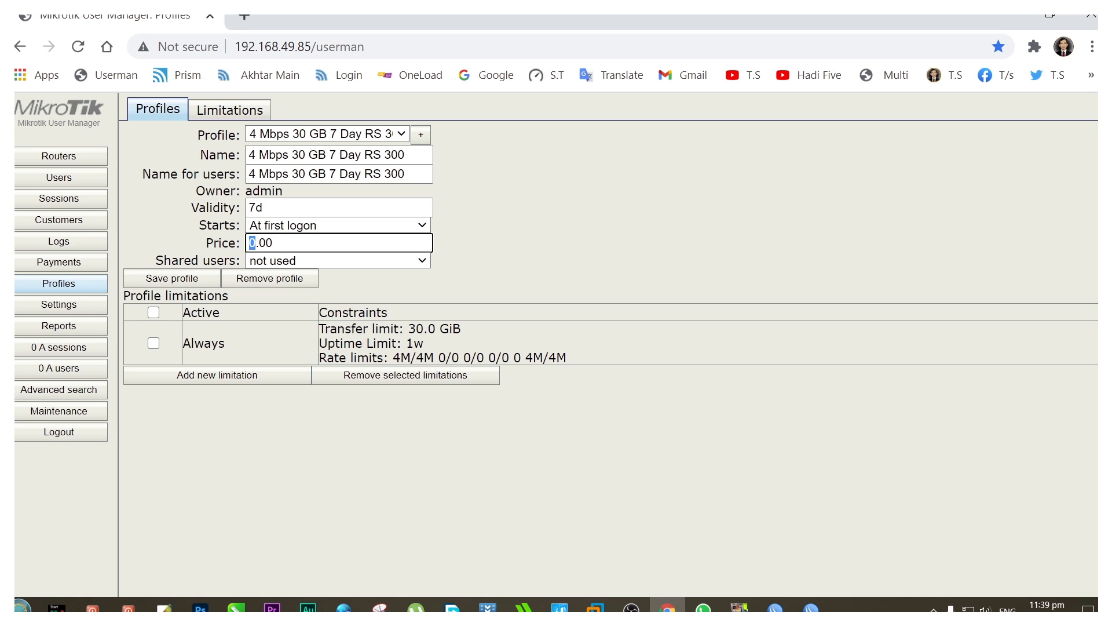
text(300)
click(336, 261)
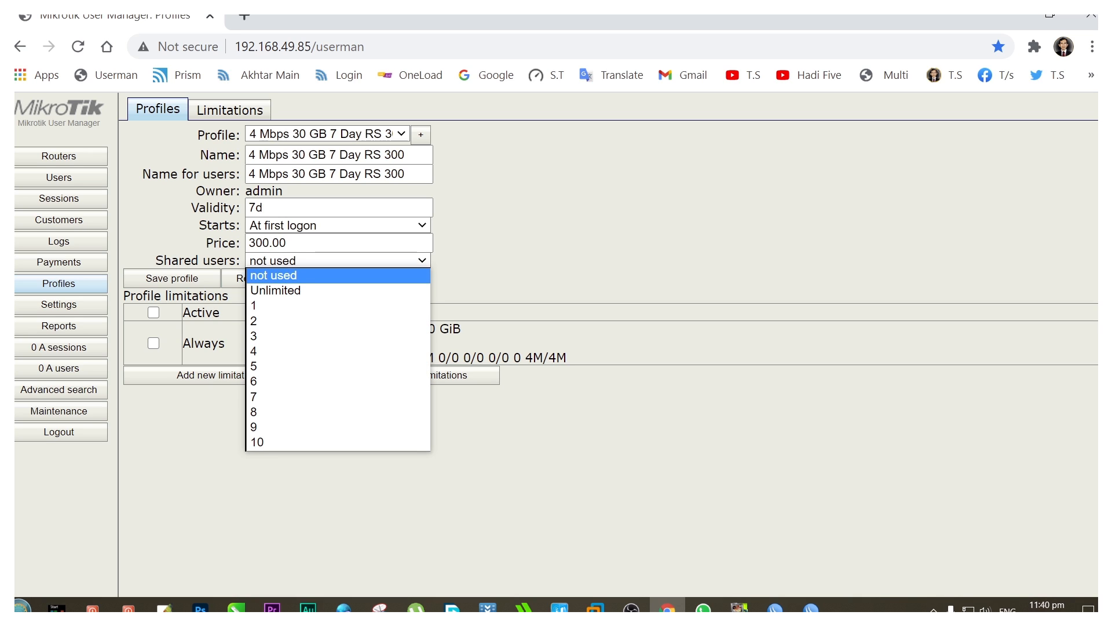
click(307, 305)
Step: Add the "4 Mbps 30 GB 7 Day RS 300" limitation to the profile, keeping all days and the full-day time
click(217, 375)
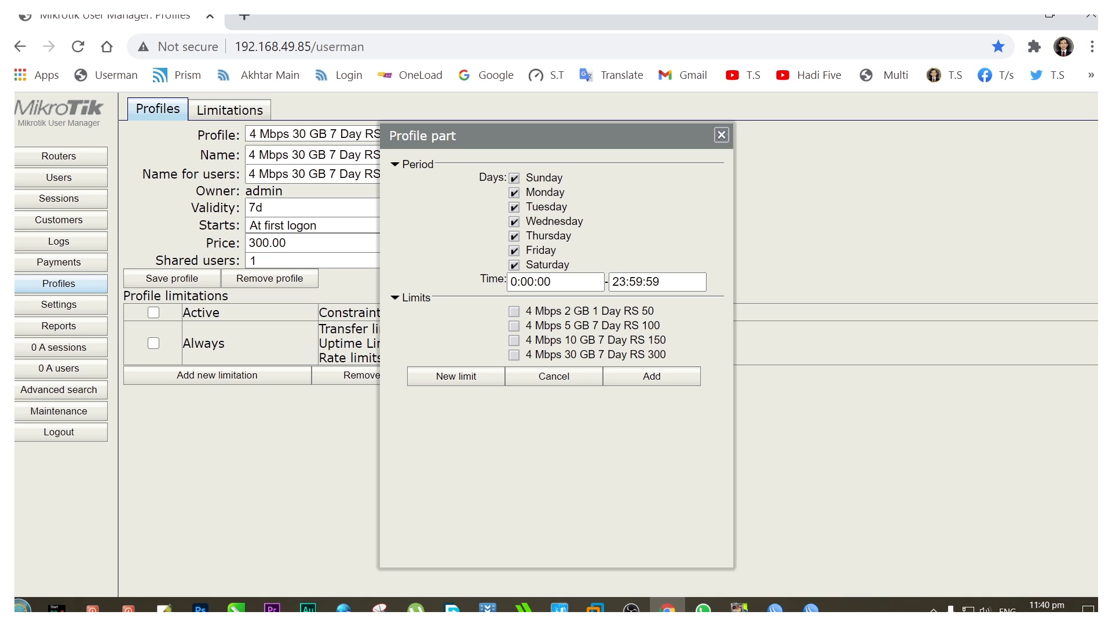
click(515, 356)
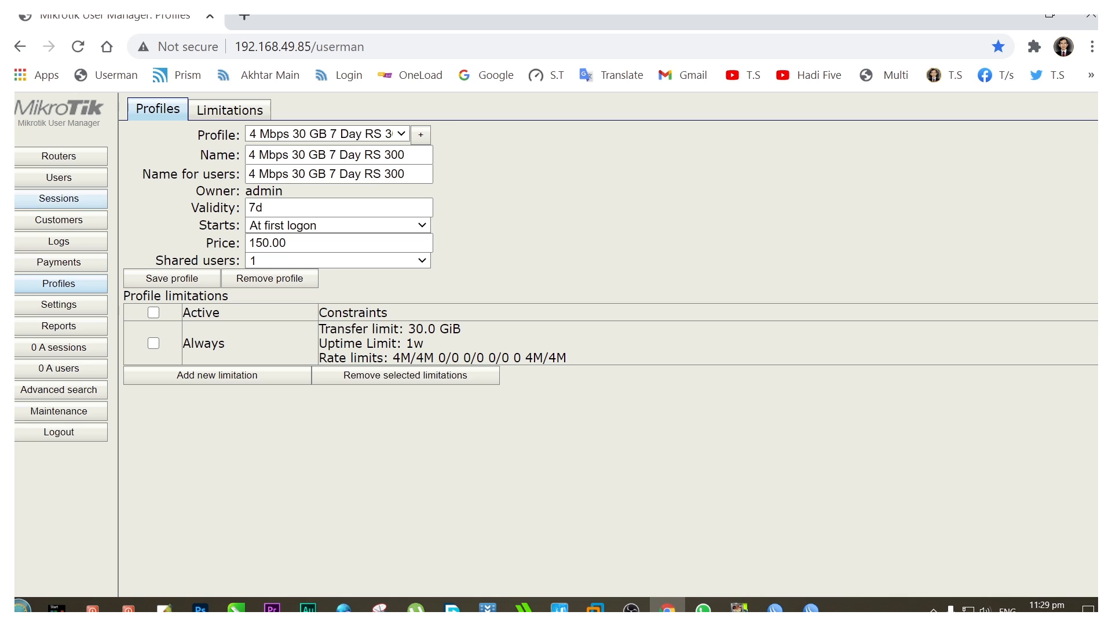
Step: Start adding a batch of new users and set the number of users to 10
click(58, 178)
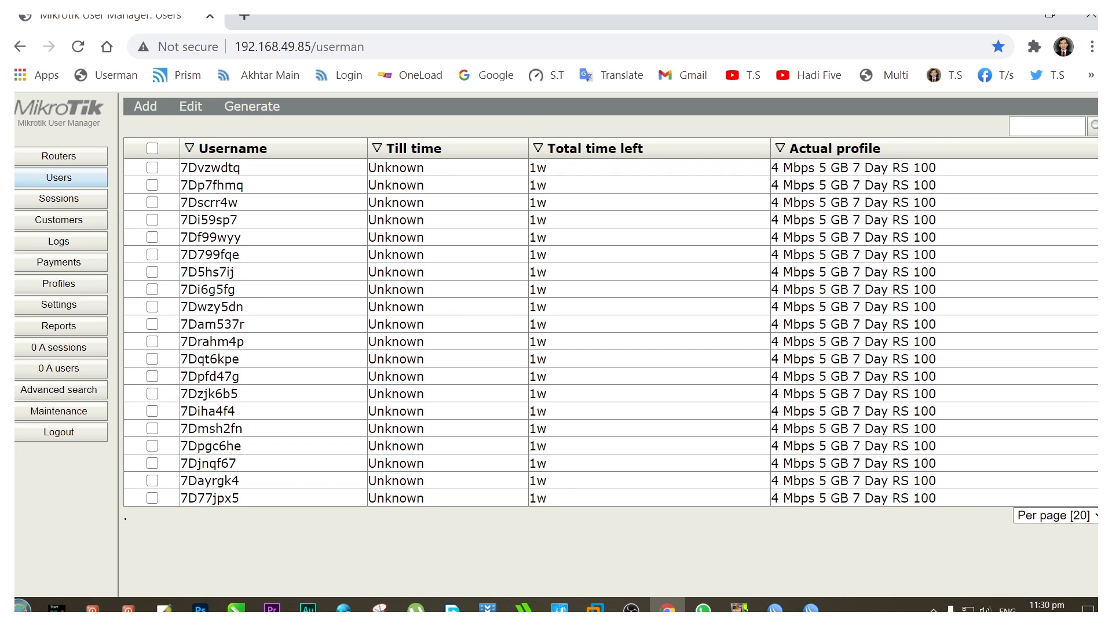
click(145, 107)
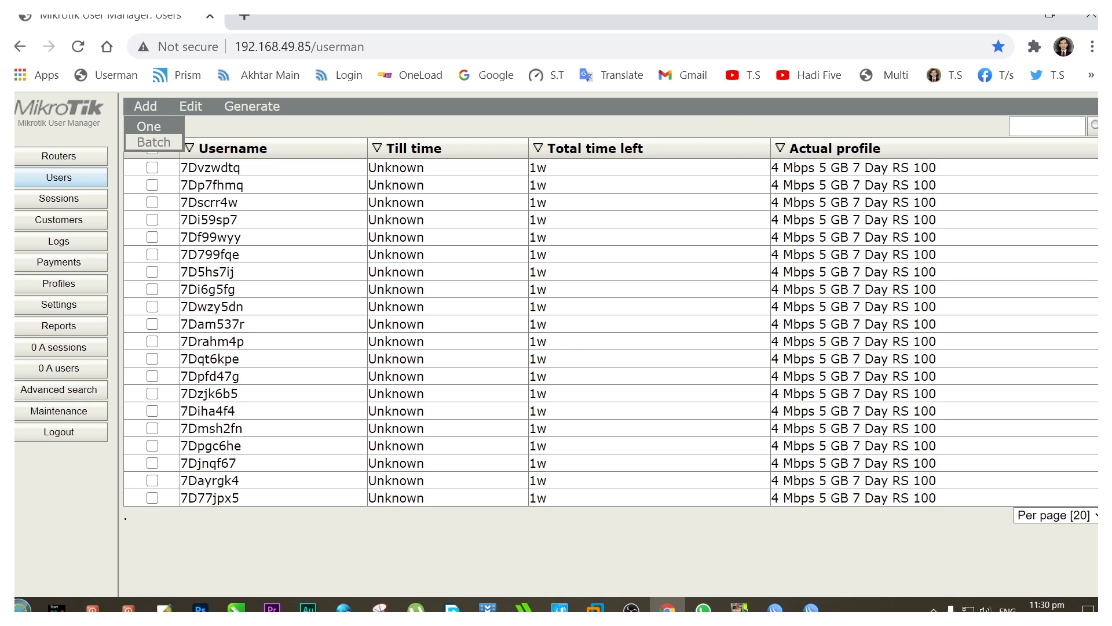
click(153, 142)
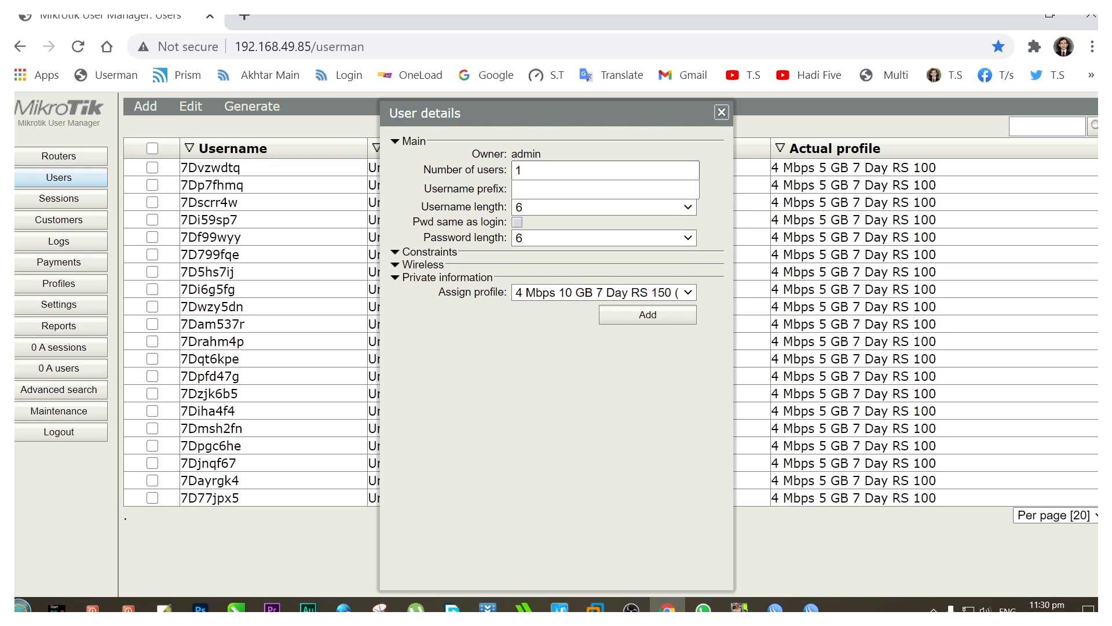
double_click(519, 170)
text(10)
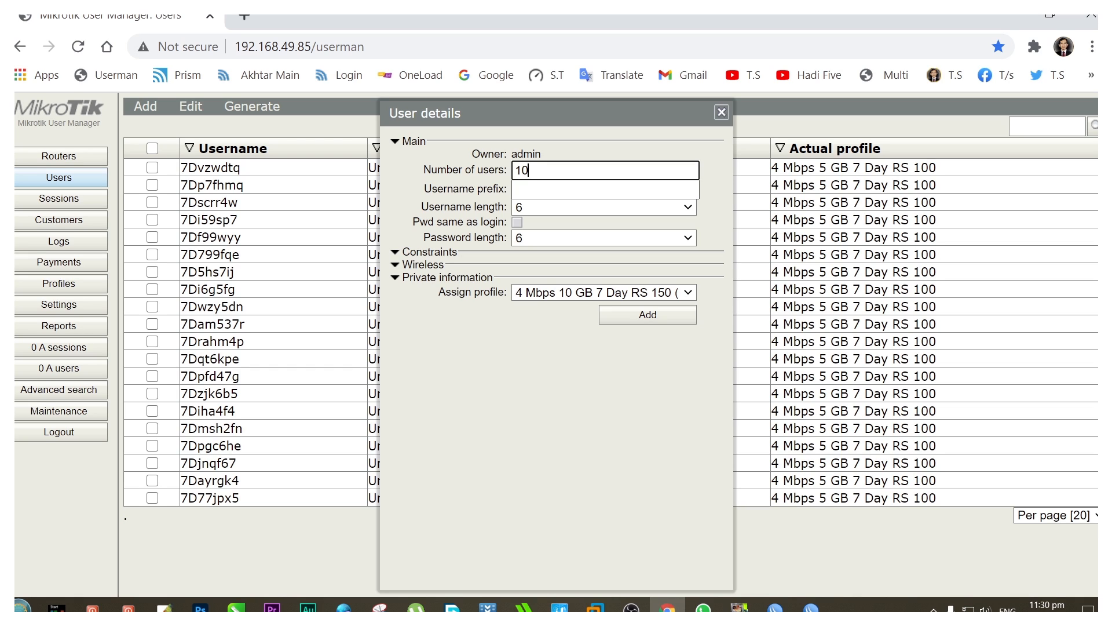
Step: Set the username prefix of the user batch to 10G
click(517, 189)
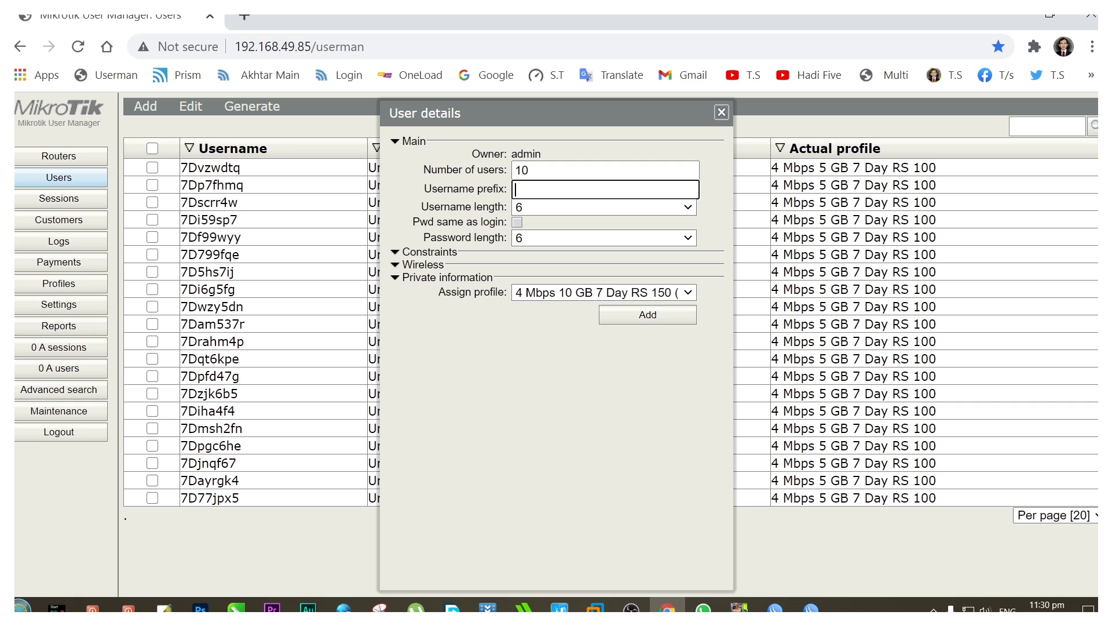
click(603, 293)
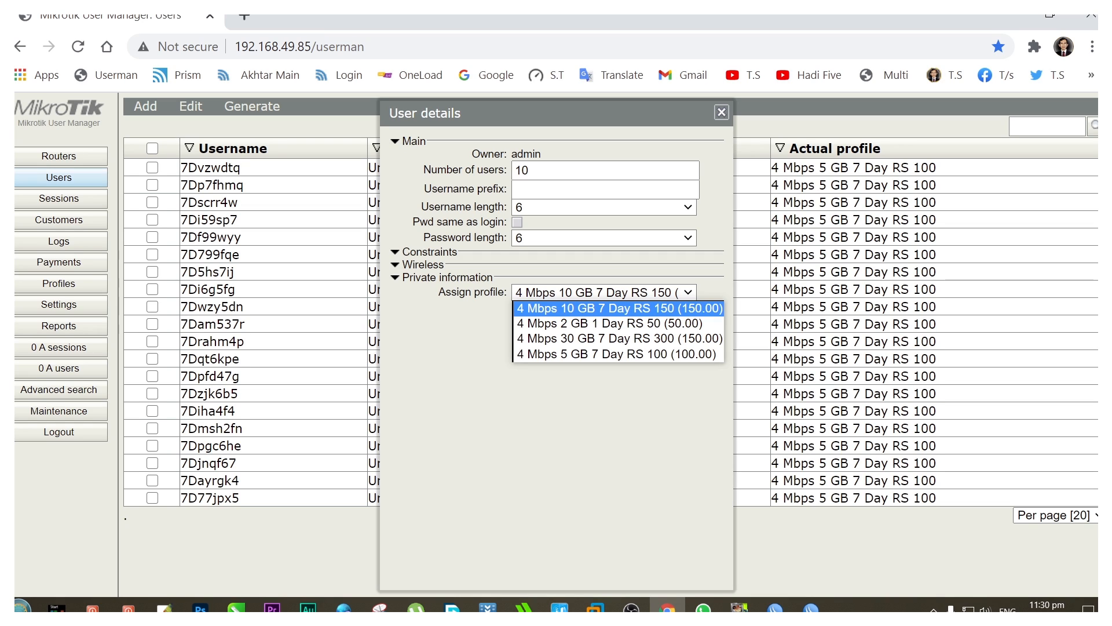
click(603, 190)
text(10)
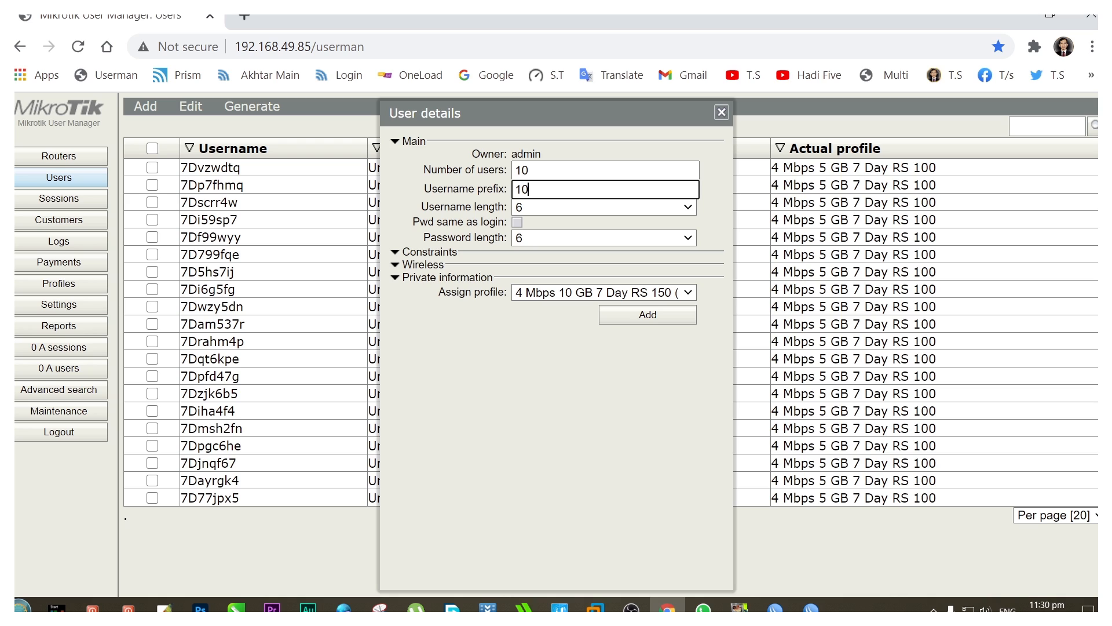
text(G)
Step: Set the batch's username length to 5 and its password length to 8
click(604, 208)
click(604, 254)
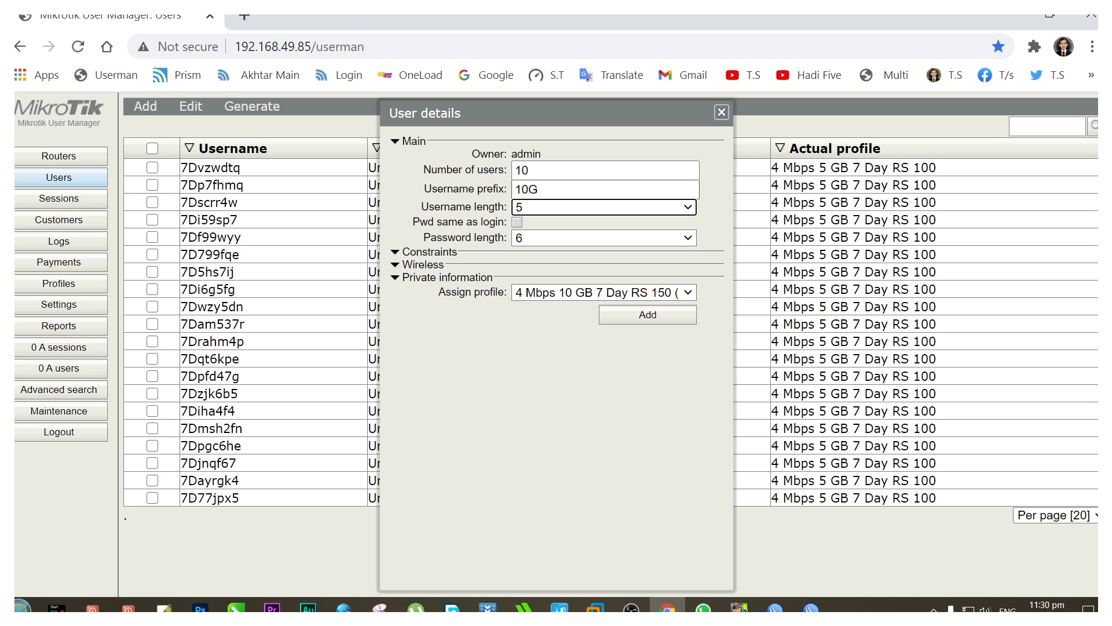
click(604, 237)
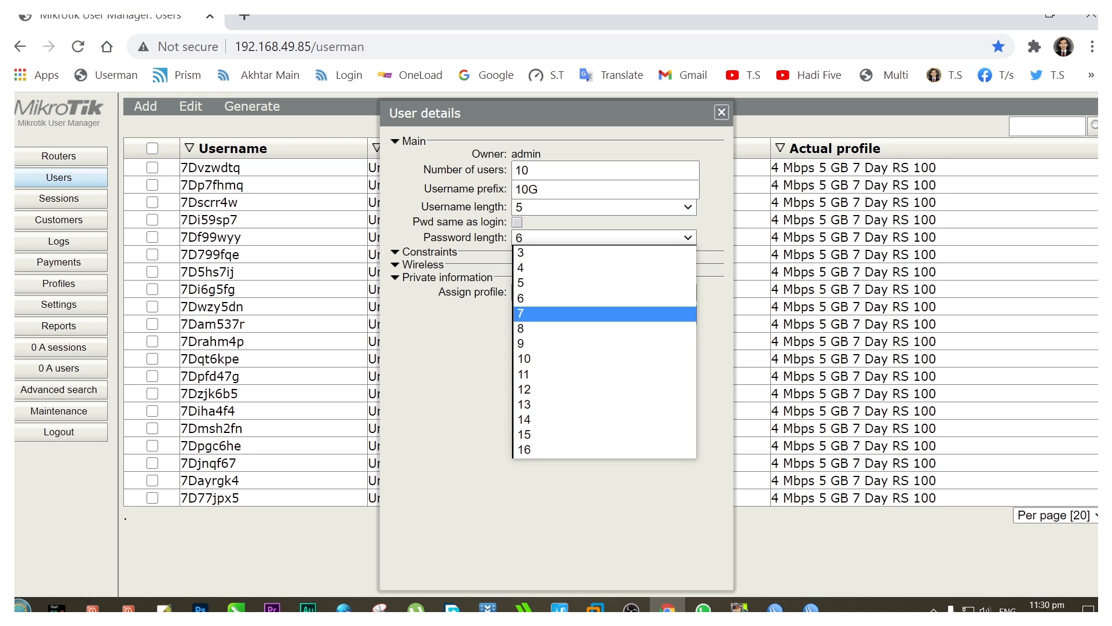
click(604, 329)
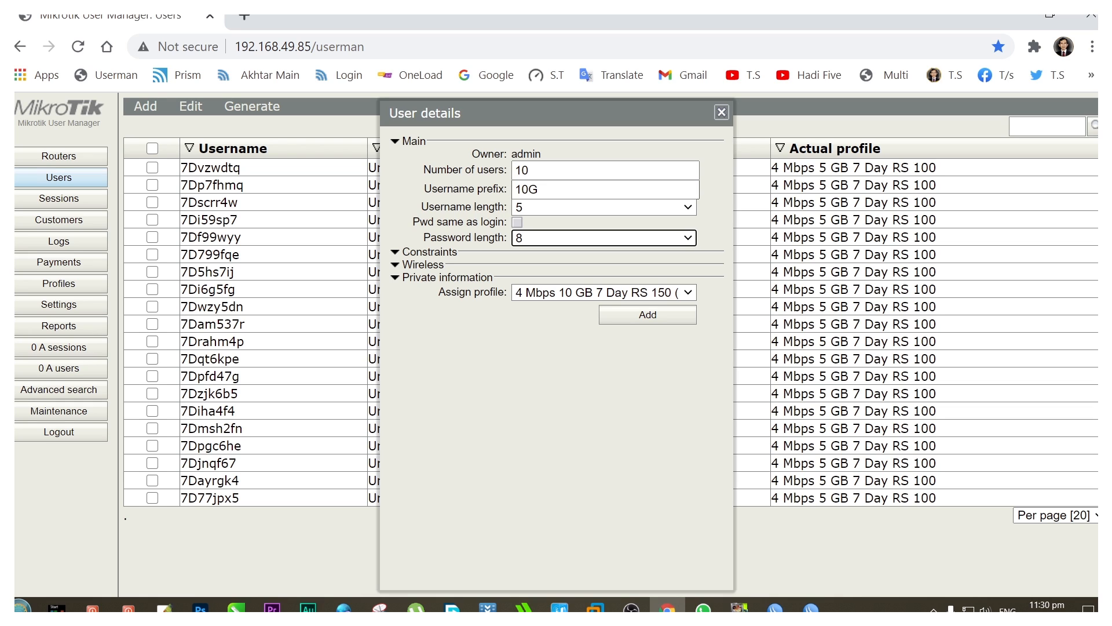
Step: Assign the "4 Mbps 10 GB 7 Day RS 150" profile to the batch, add the users and close the user details
click(604, 292)
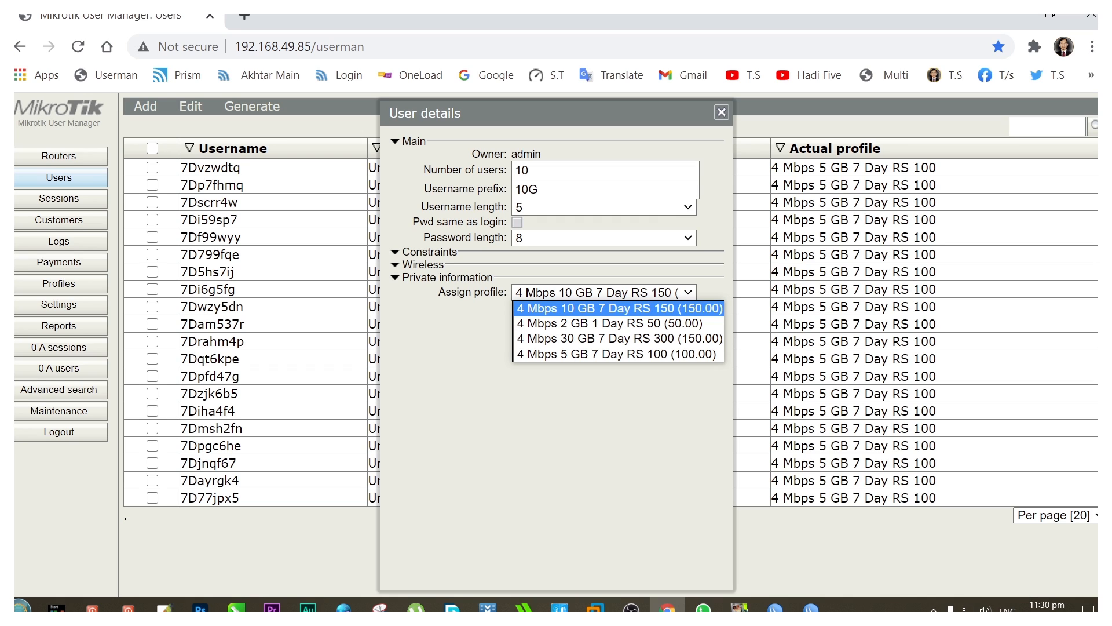
click(620, 308)
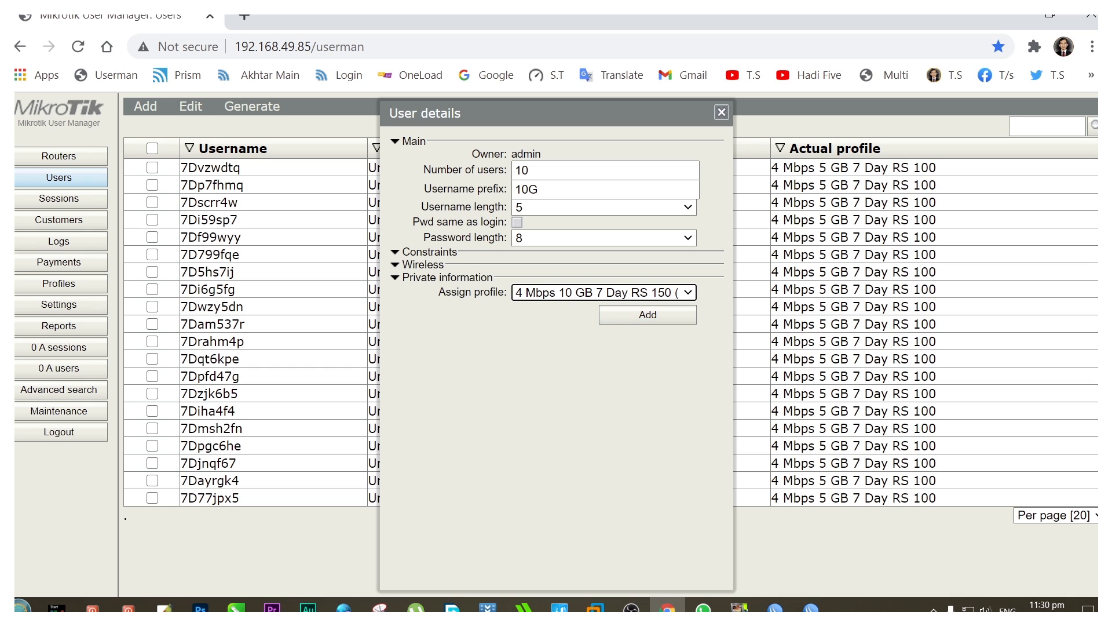
click(644, 315)
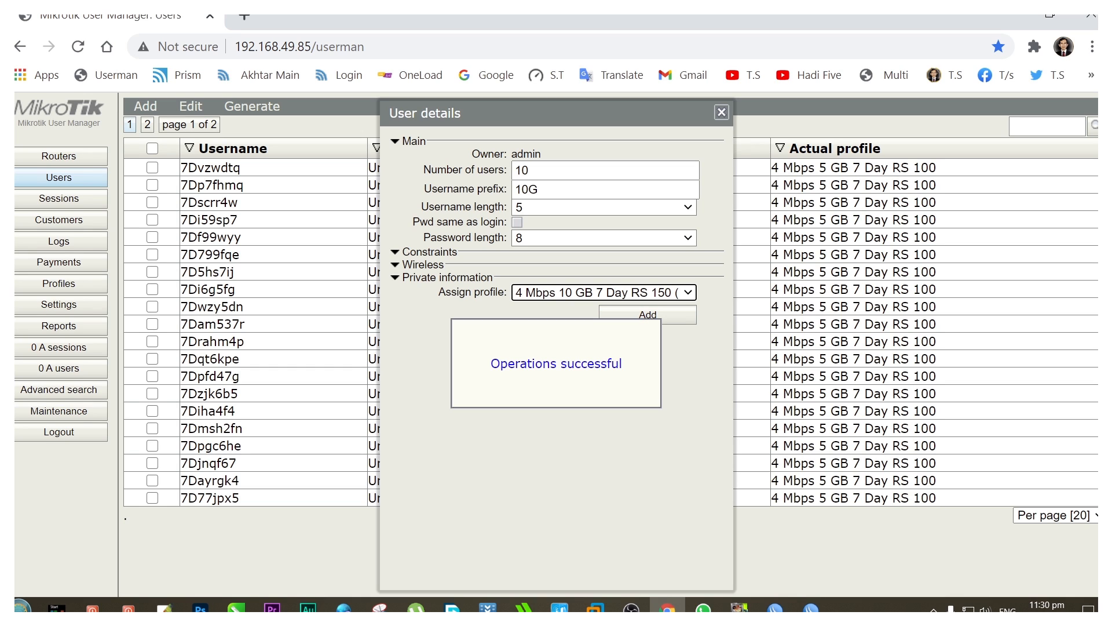
click(721, 112)
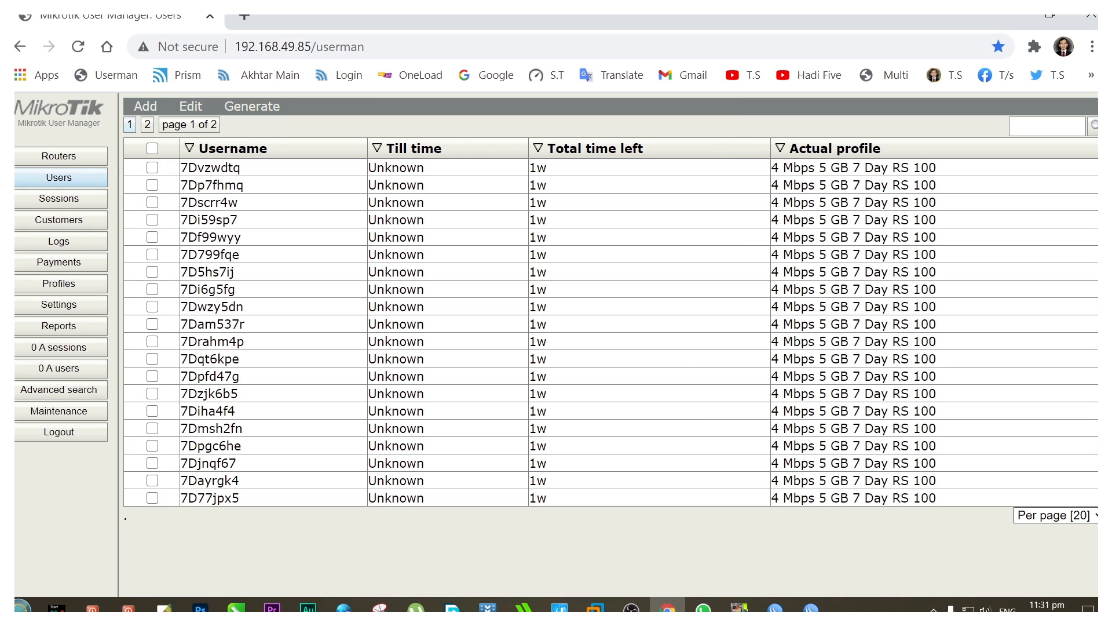
Step: Show 100 users per page and review the newly added 10G users in the list
click(1057, 515)
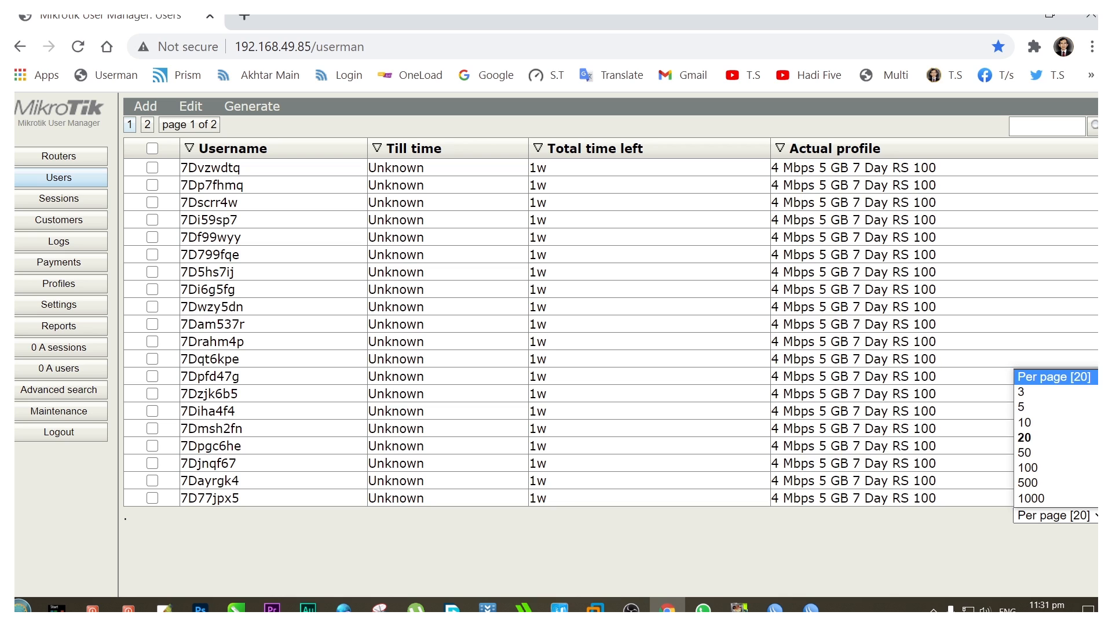
click(1043, 468)
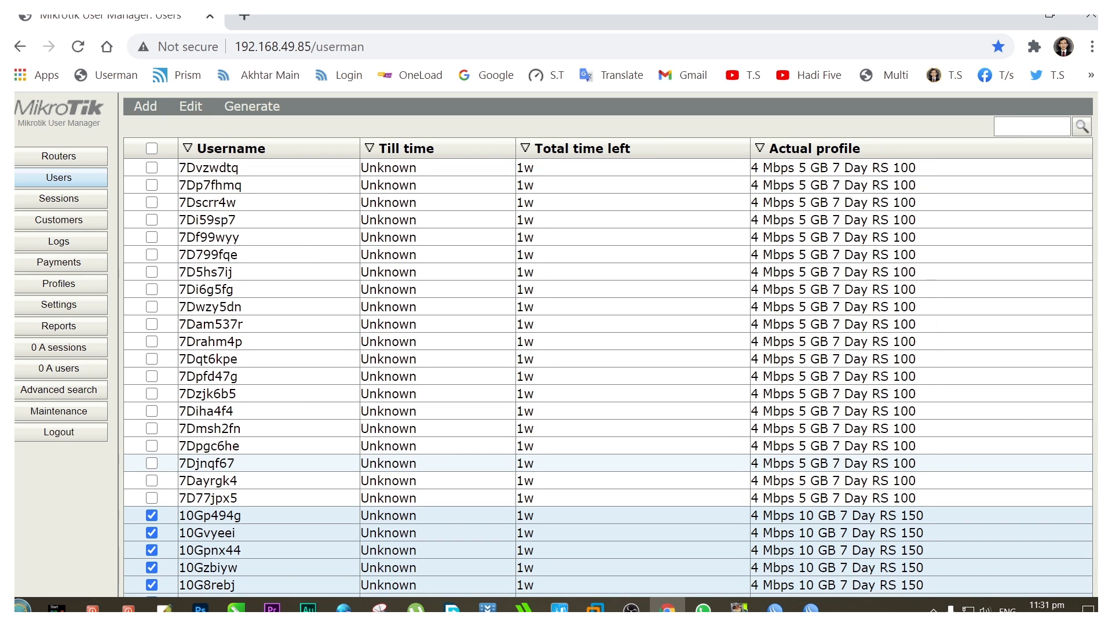
scroll(608, 347, down, 2)
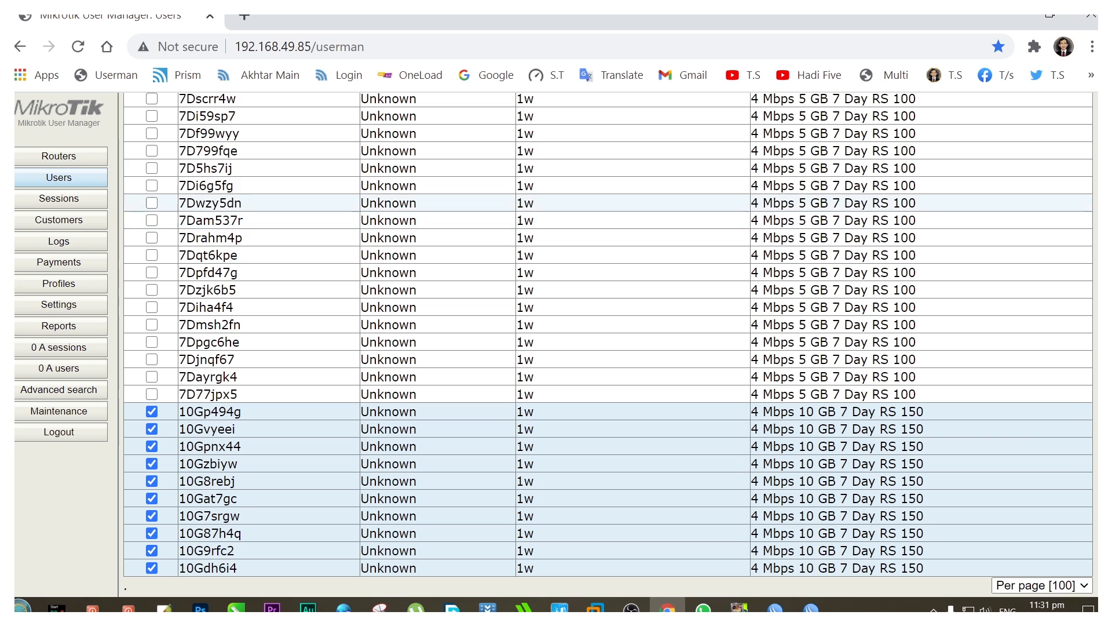
scroll(609, 220, up, 2)
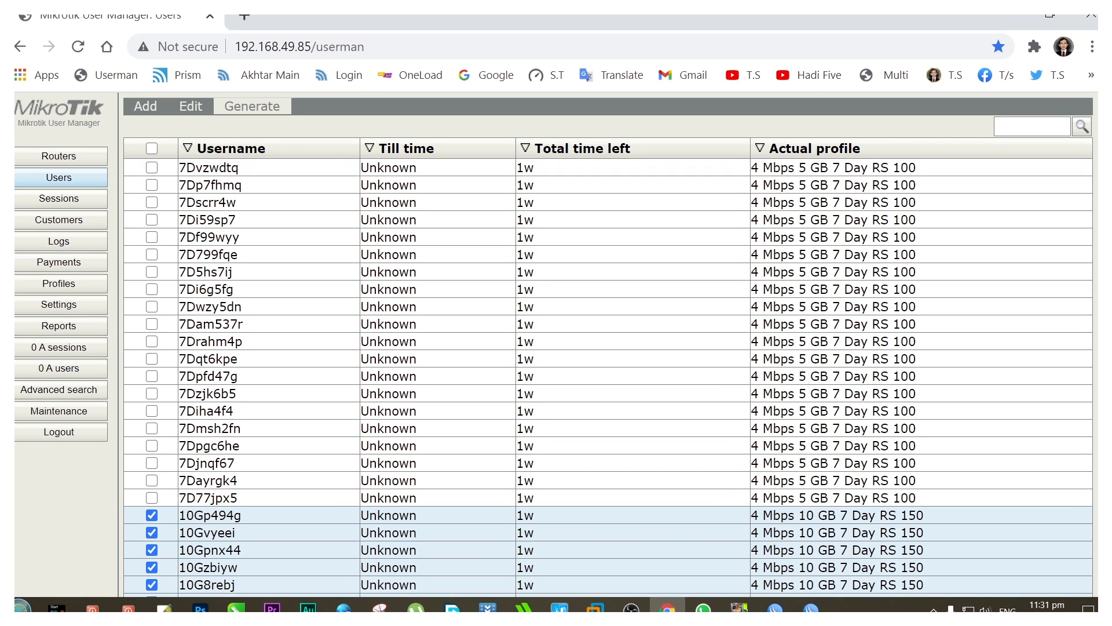
Step: Generate vouchers for the selected 10G users as a downloaded file, with no break between them
click(252, 106)
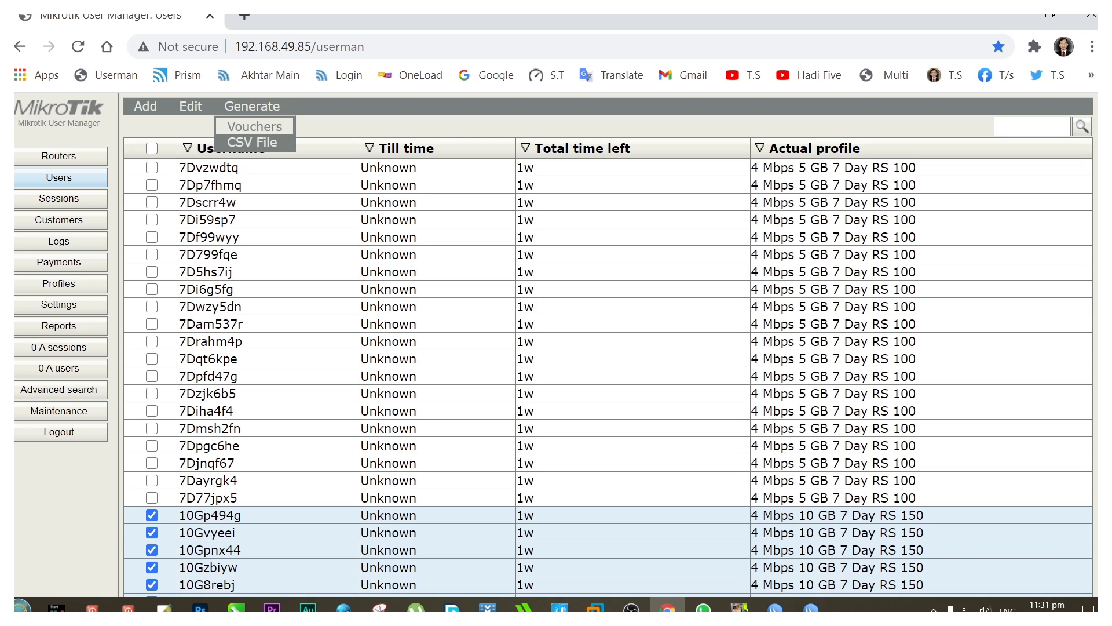
click(255, 126)
drag(556, 294, 581, 174)
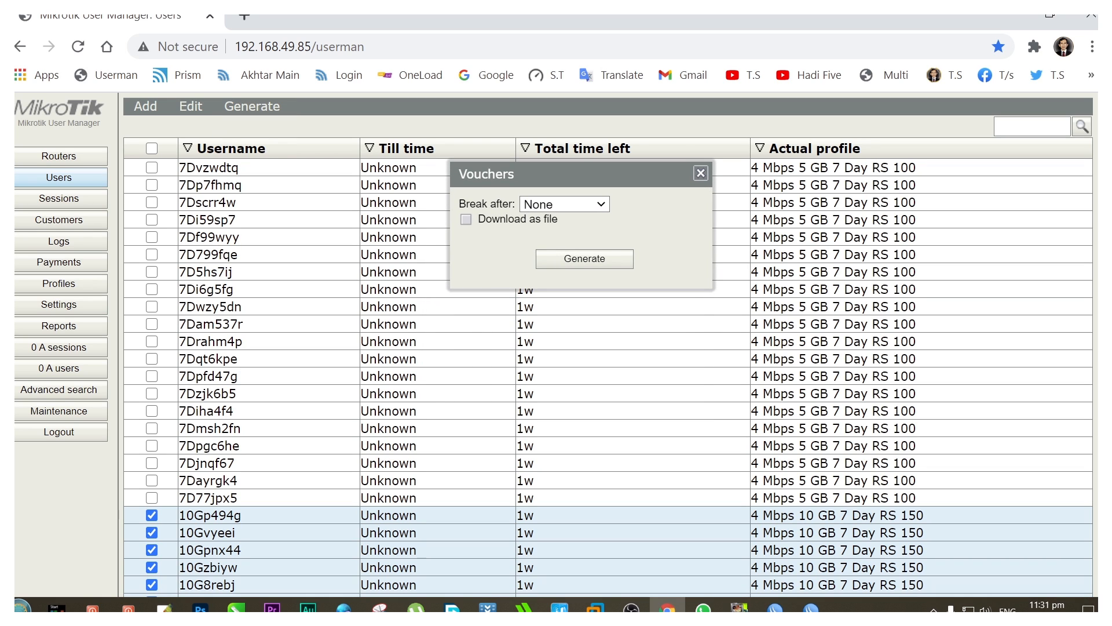
click(465, 219)
click(585, 259)
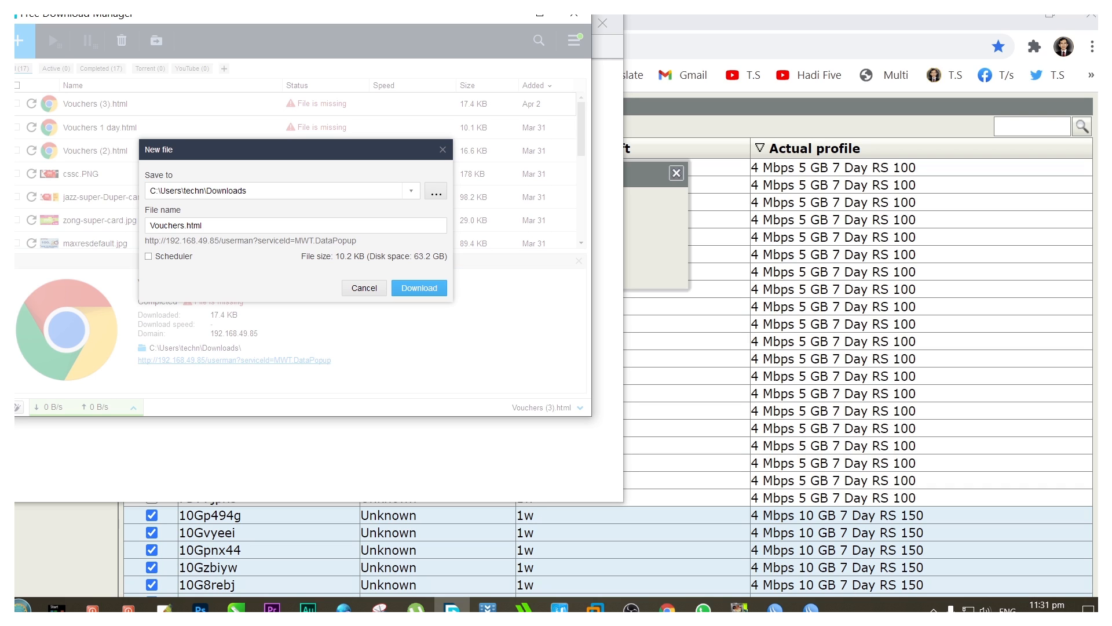
Step: Download the vouchers file under the name "10GB 7Day.html" and close the download and voucher windows
drag(185, 225, 150, 225)
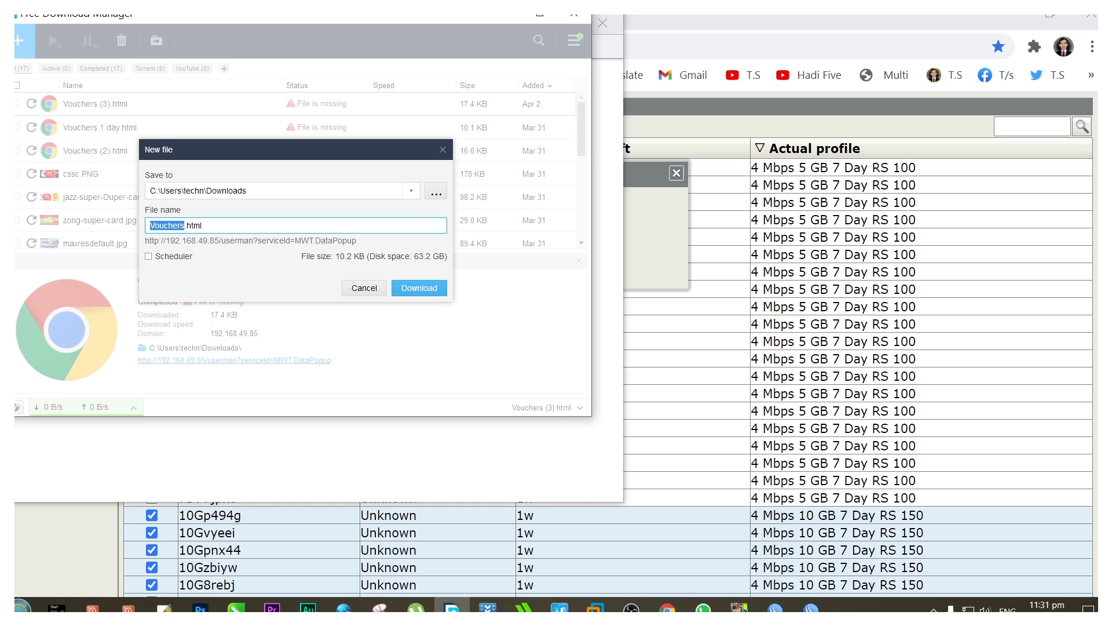
text(10GB 7Day)
key(Return)
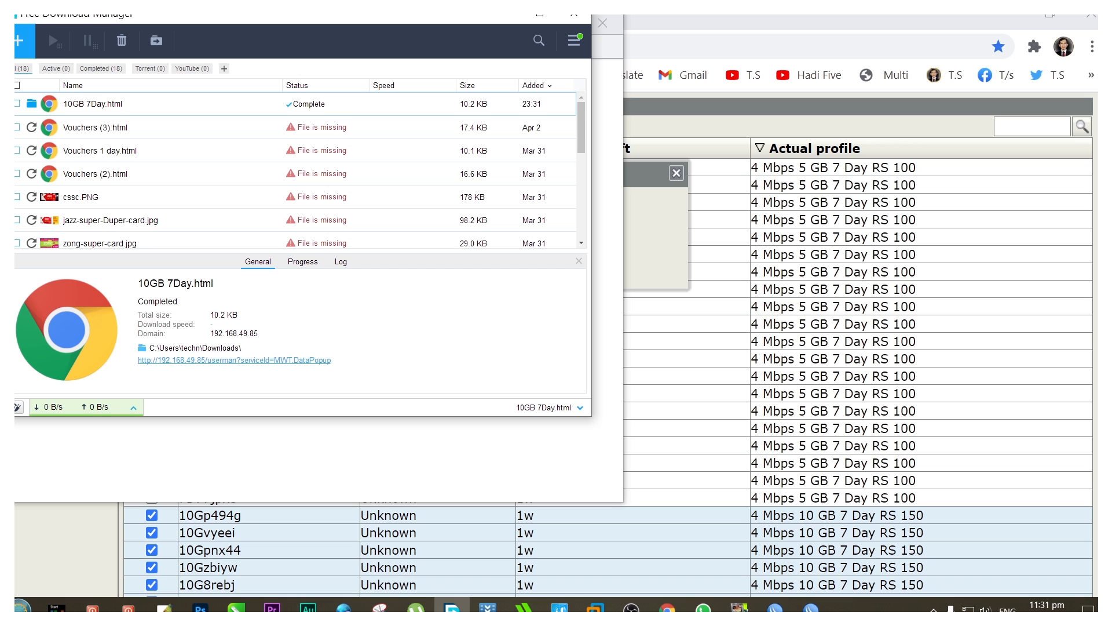
click(574, 17)
click(602, 23)
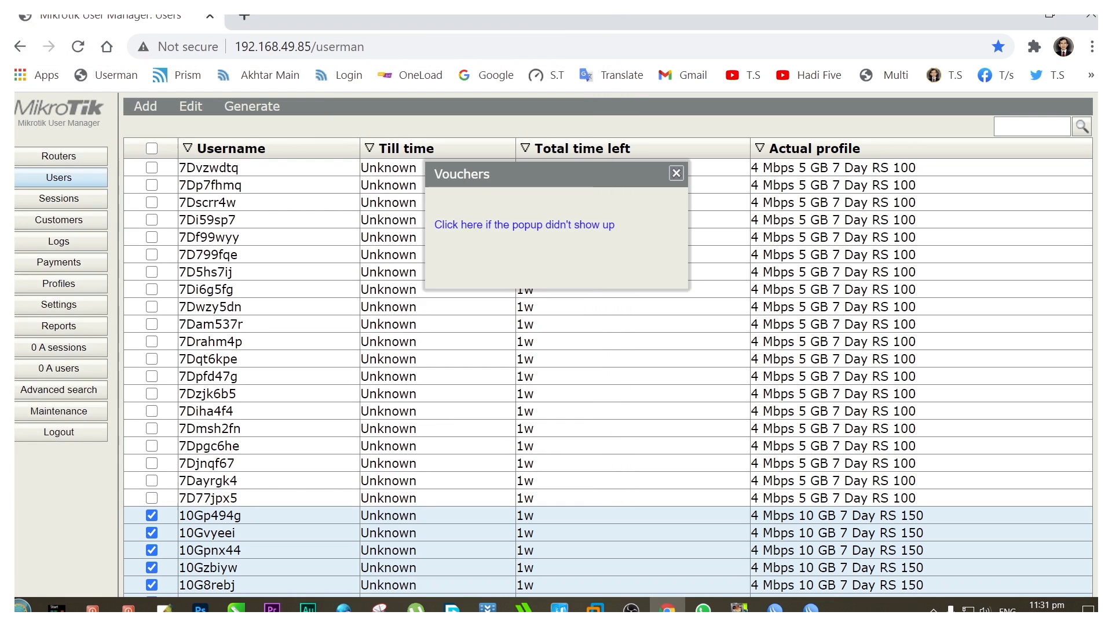
click(677, 173)
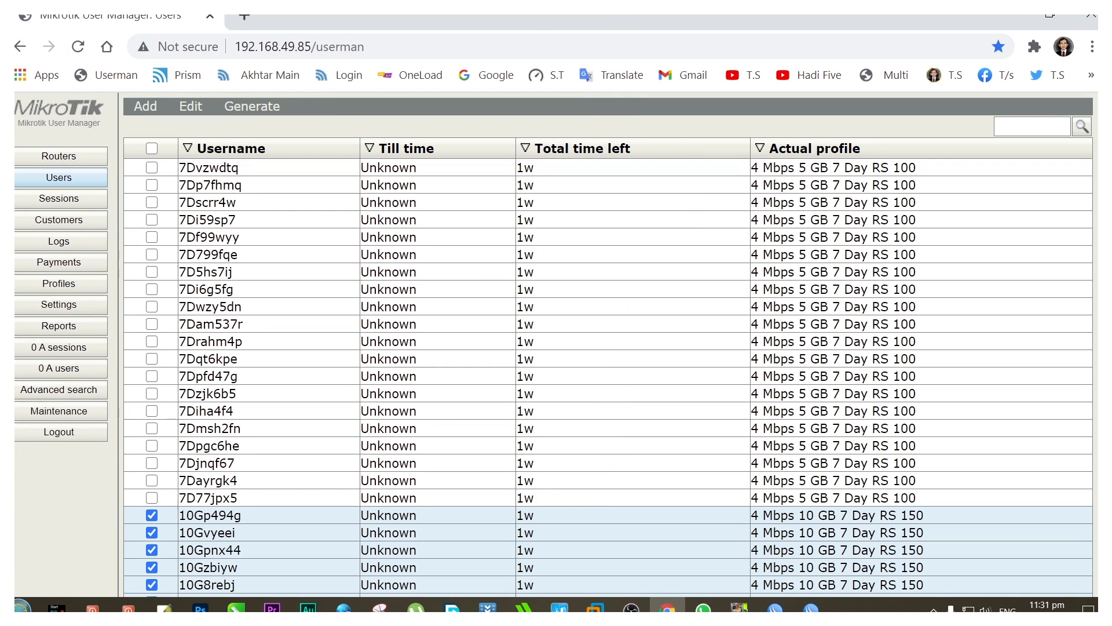
Step: Copy the "10GB 7Day" vouchers file from the Downloads folder to the desktop and place it in a free central area
click(1009, 18)
double_click(137, 533)
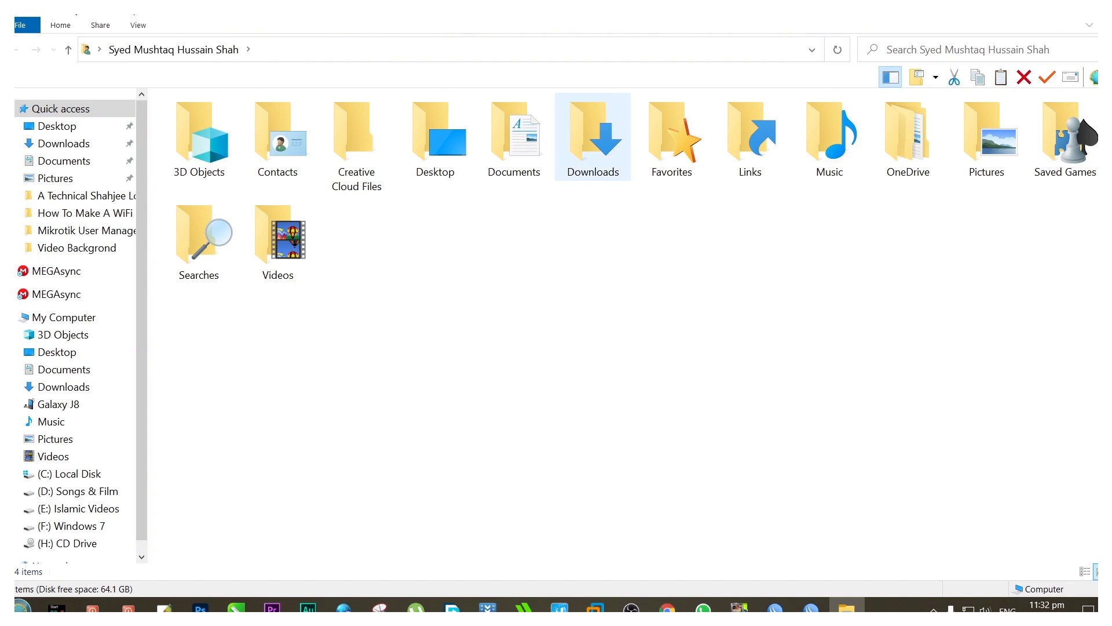
double_click(593, 139)
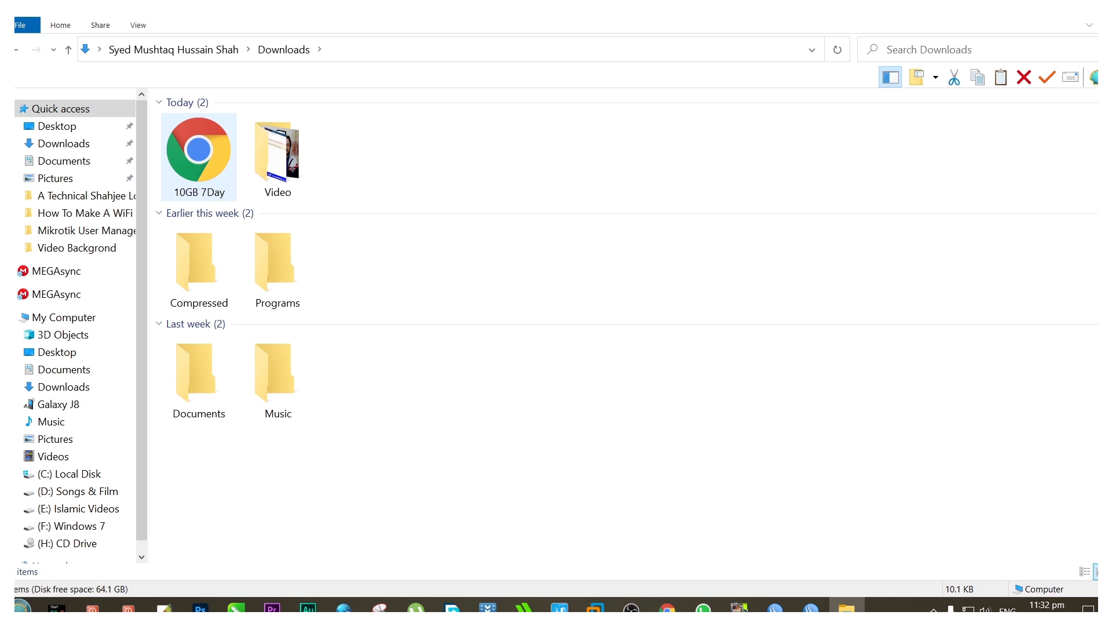
click(199, 156)
right_click(199, 156)
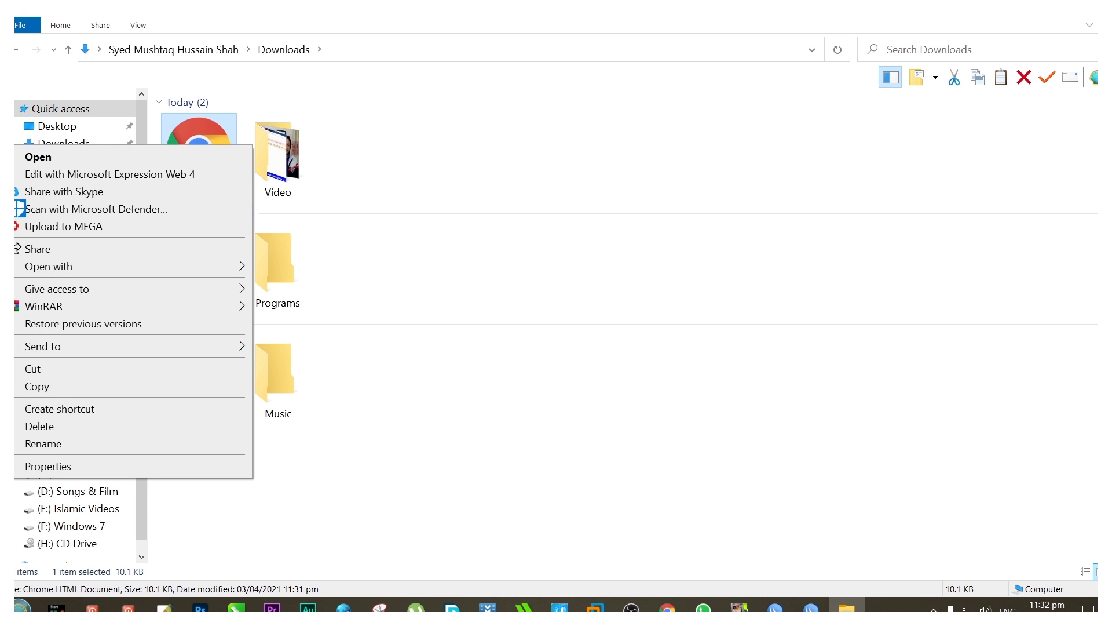
click(37, 386)
click(1088, 15)
right_click(297, 193)
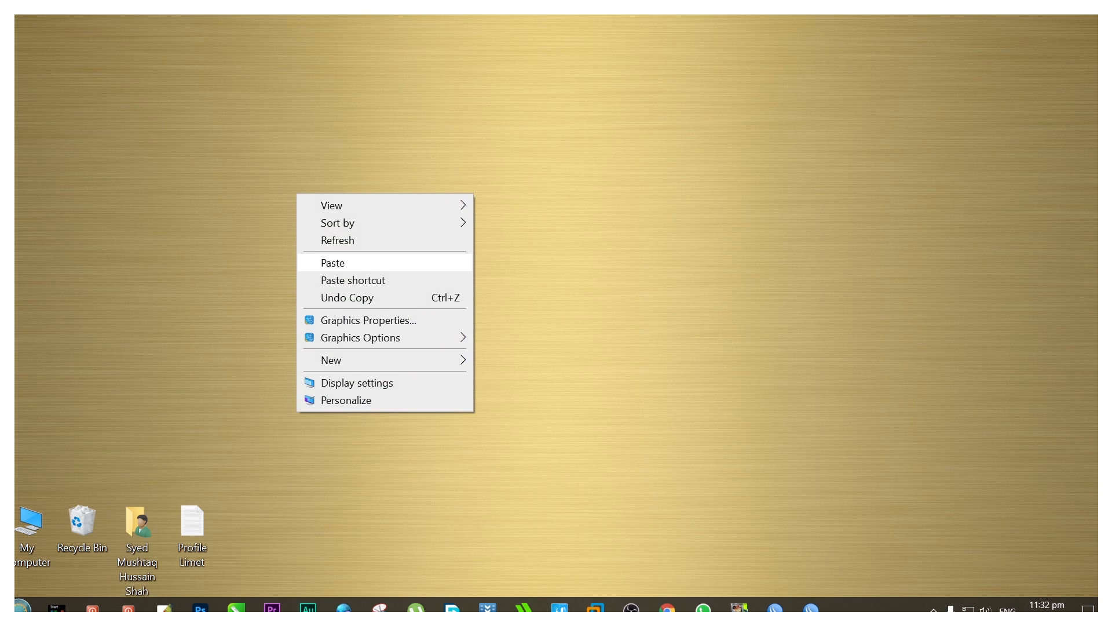
click(333, 262)
drag(466, 168, 522, 239)
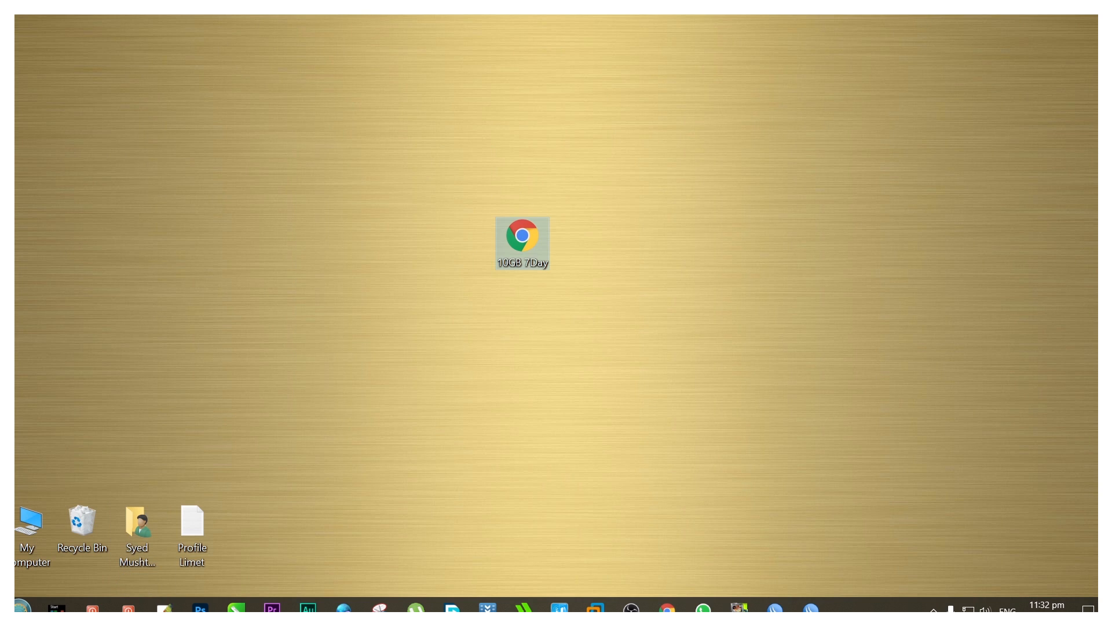
Step: Open the "10GB 7Day" file from the desktop and look through the generated vouchers
double_click(522, 238)
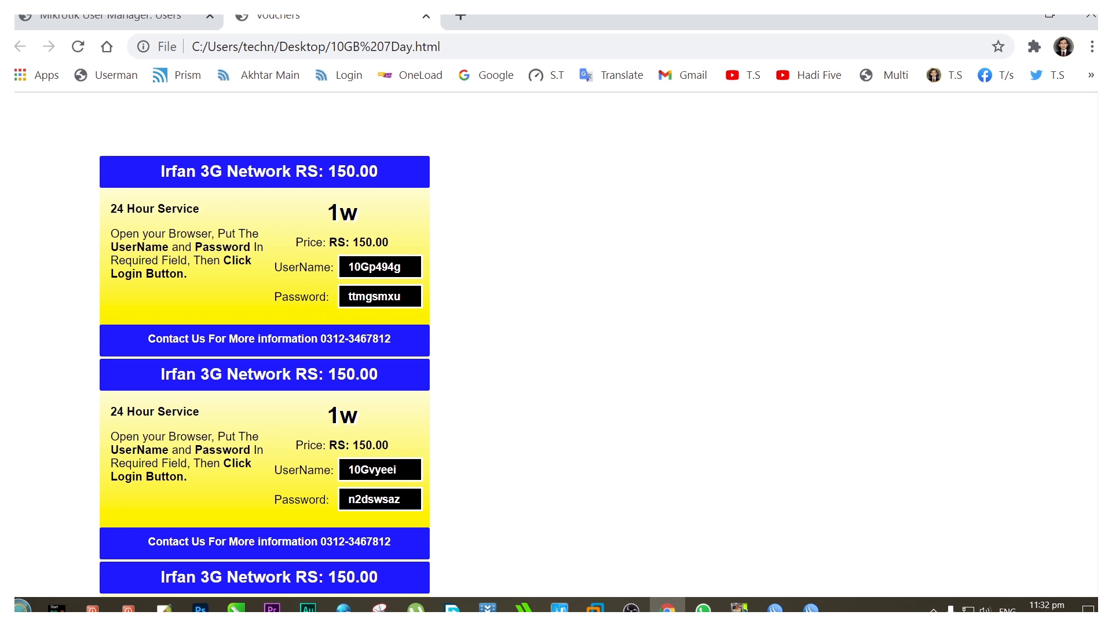
scroll(264, 345, down, 7)
scroll(265, 344, down, 15)
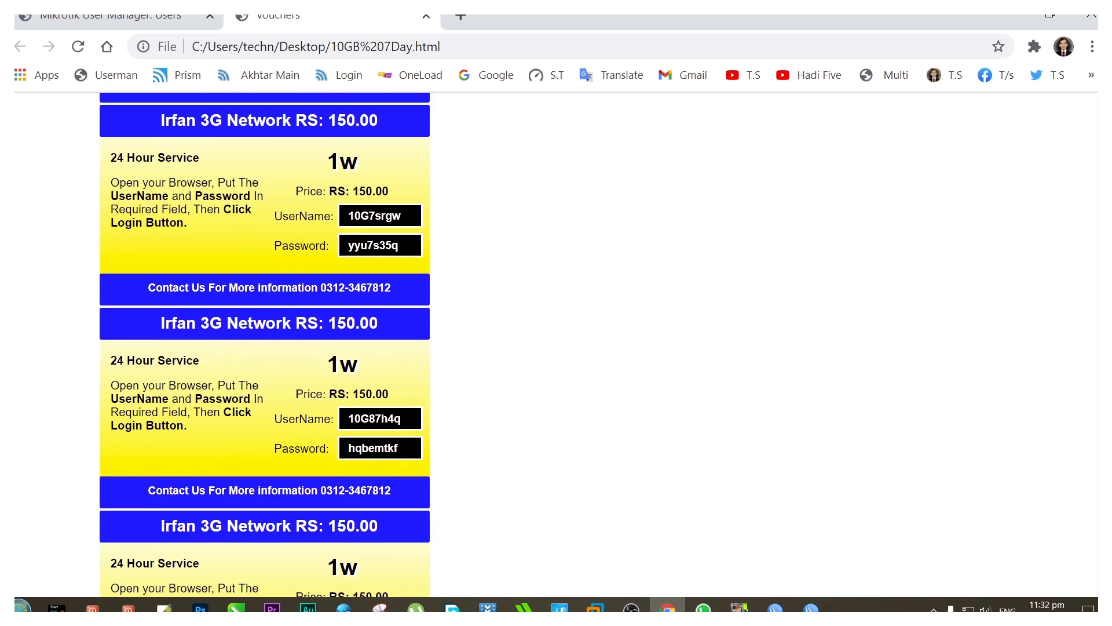
scroll(265, 344, up, 10)
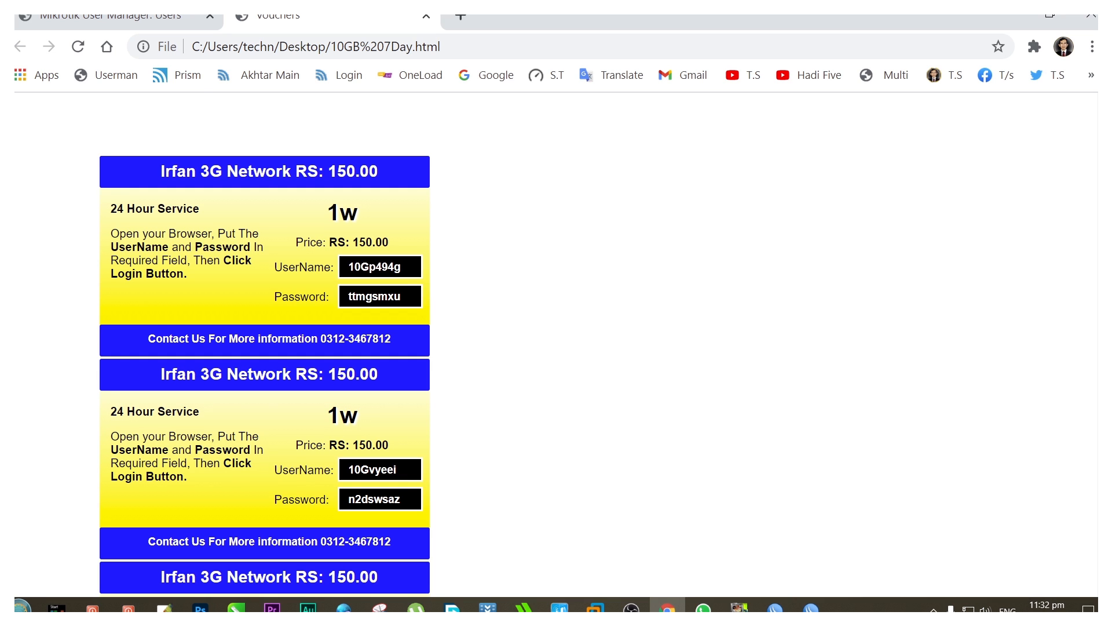
Step: Return to the User Manager users list and deselect all ten users with the 10G prefix
click(119, 20)
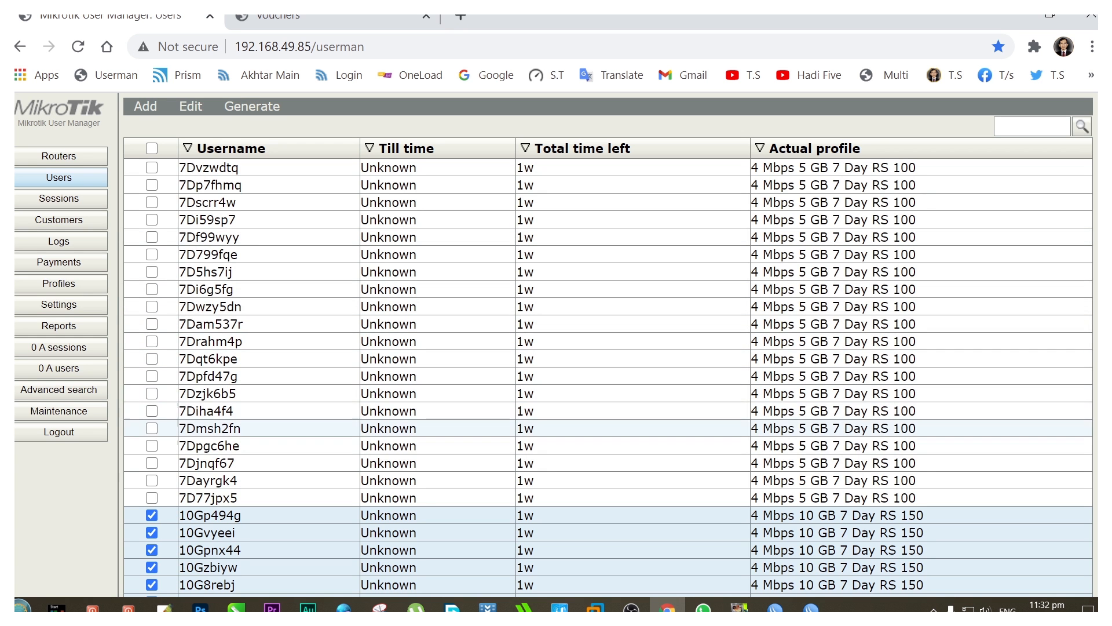
scroll(609, 411, down, 2)
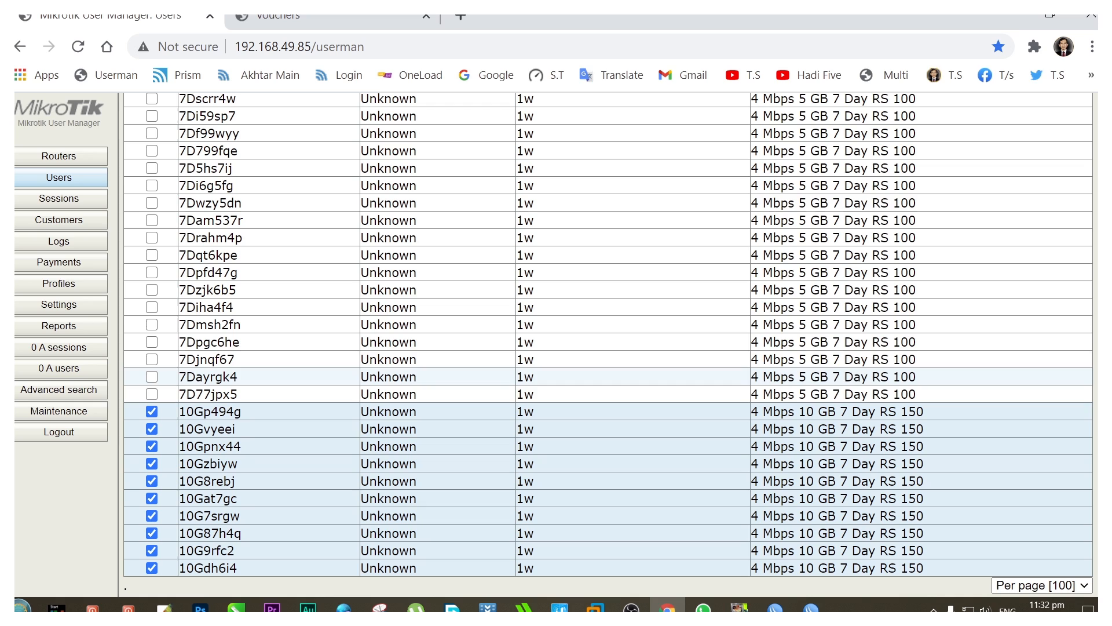
click(152, 411)
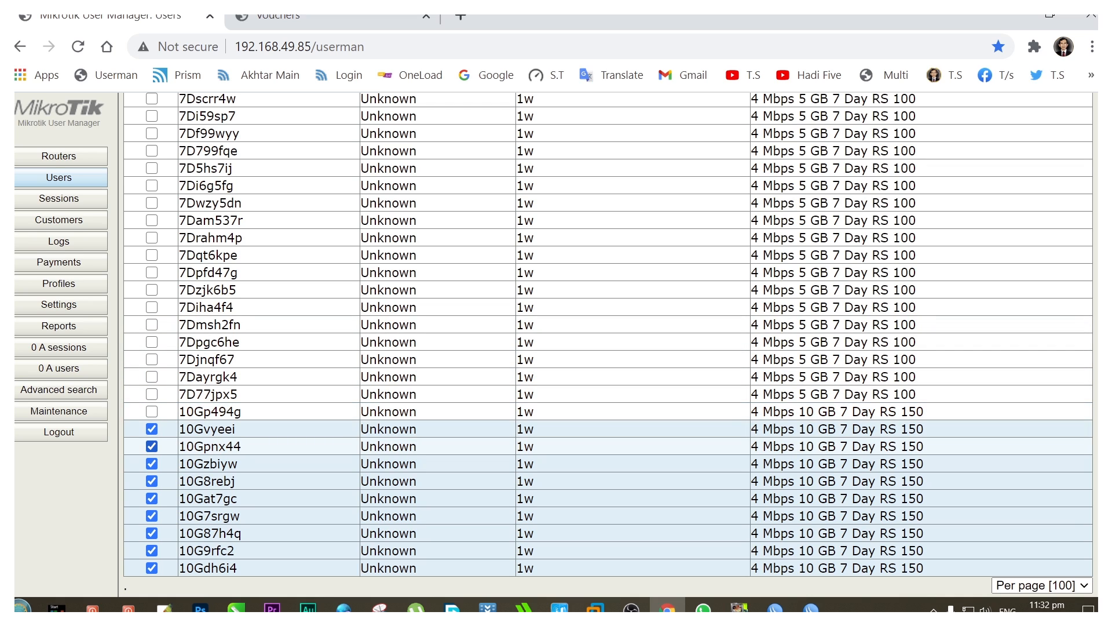
click(152, 429)
click(152, 447)
click(152, 464)
click(152, 481)
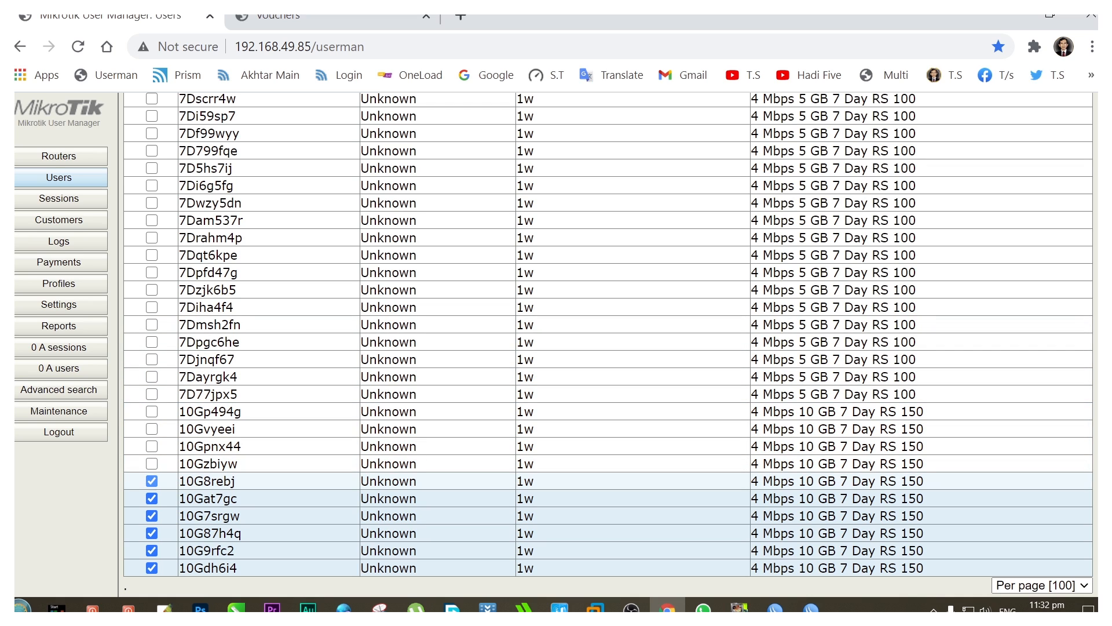
click(152, 498)
click(151, 516)
click(152, 533)
click(152, 550)
click(152, 568)
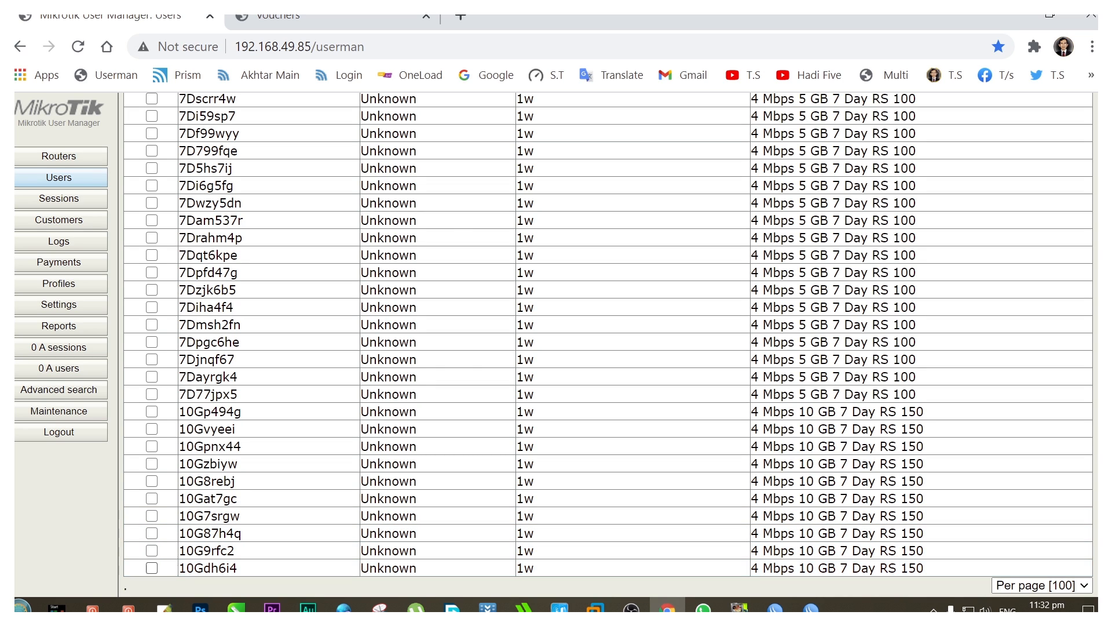
Step: Start adding another batch of users and set the number of users to 5
scroll(152, 271, up, 2)
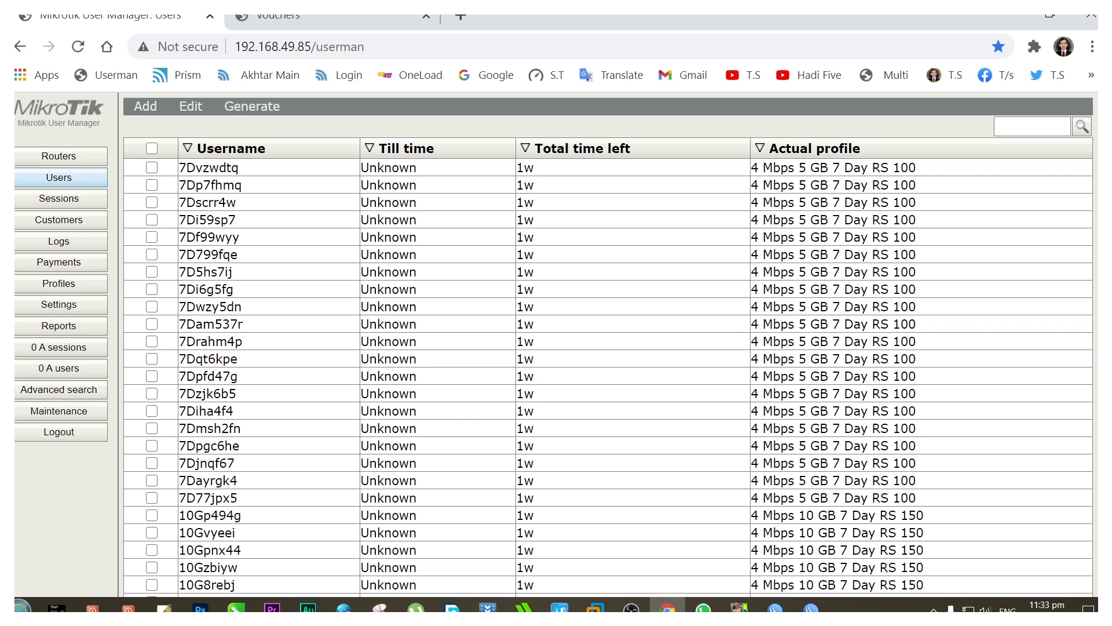
click(146, 106)
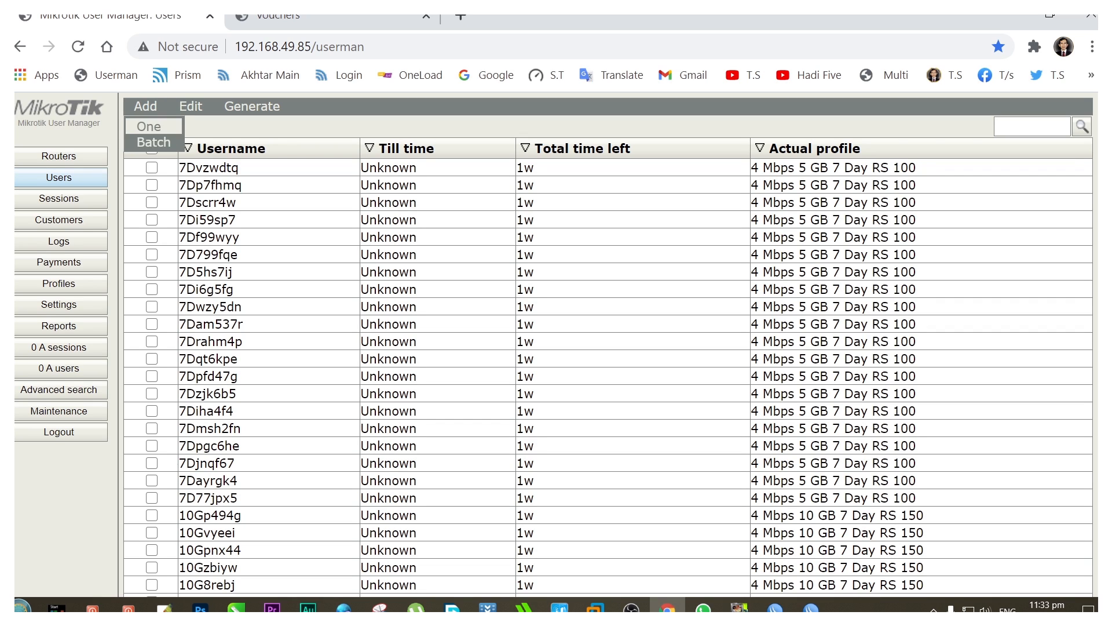
click(154, 141)
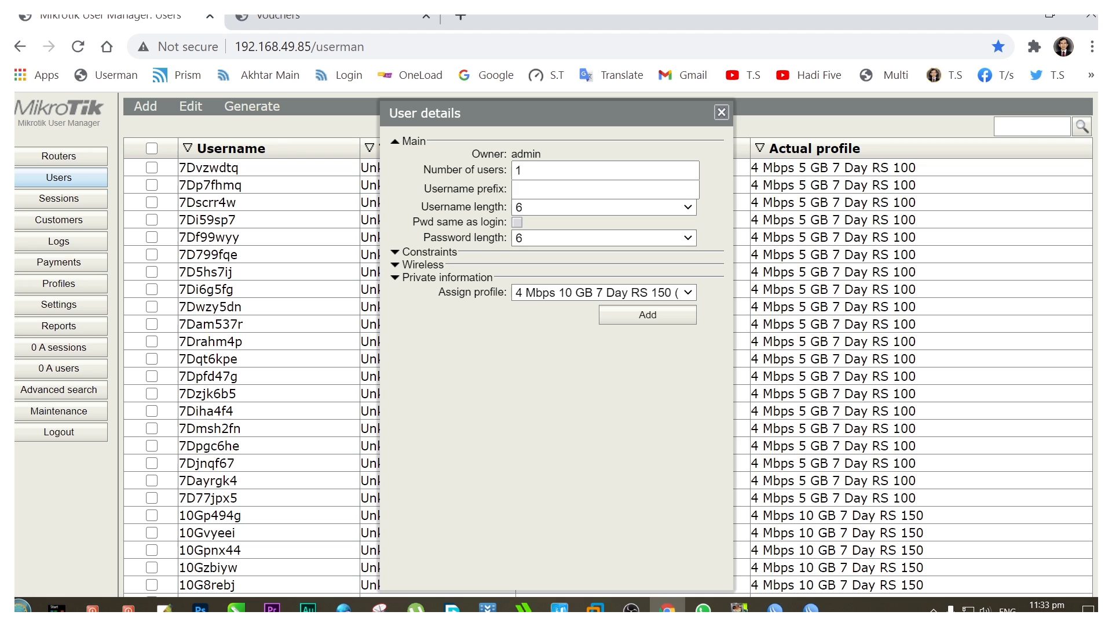
double_click(523, 167)
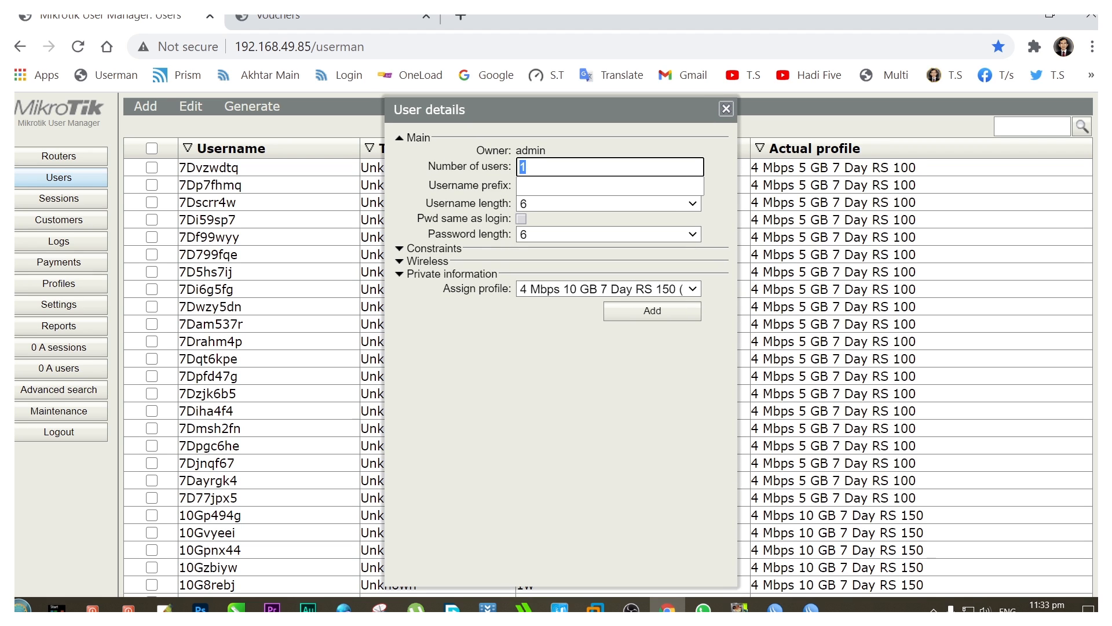
text(5)
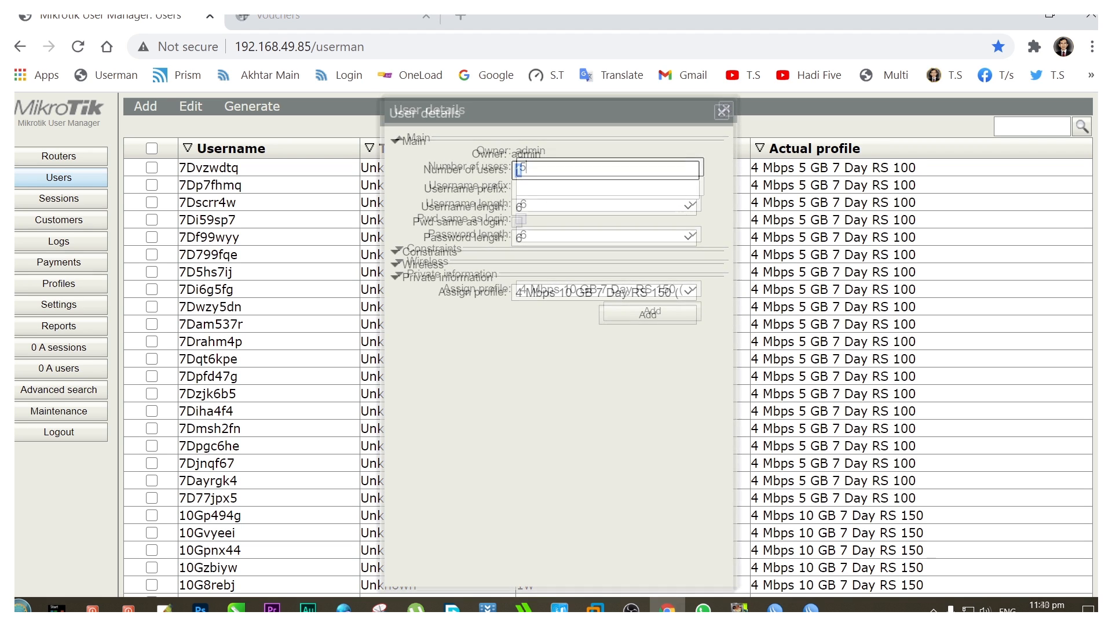
text(5)
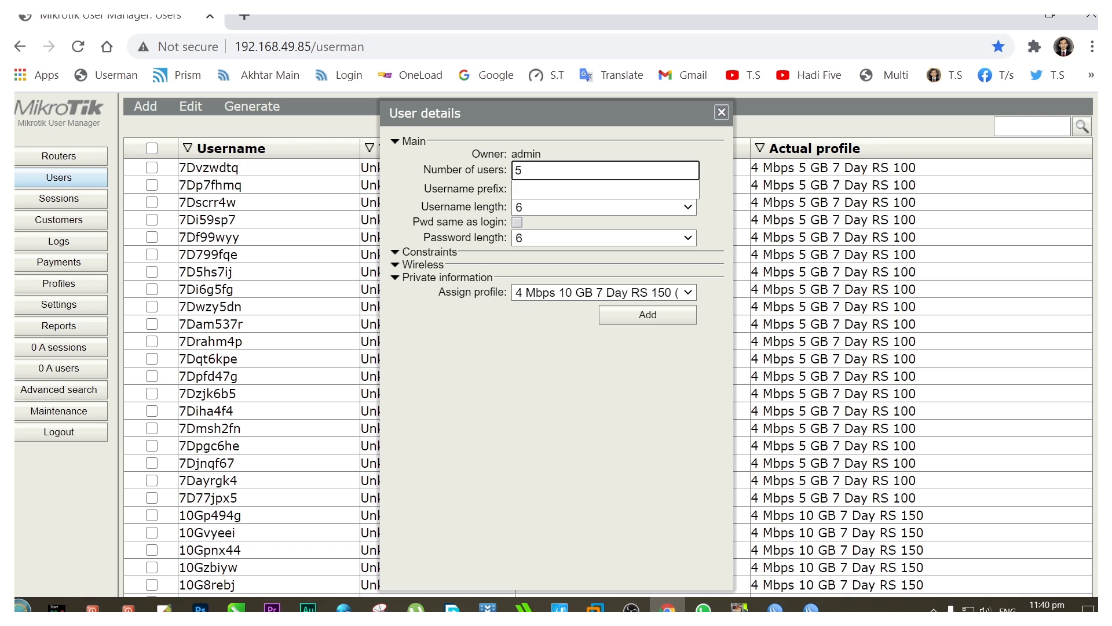
key(Tab)
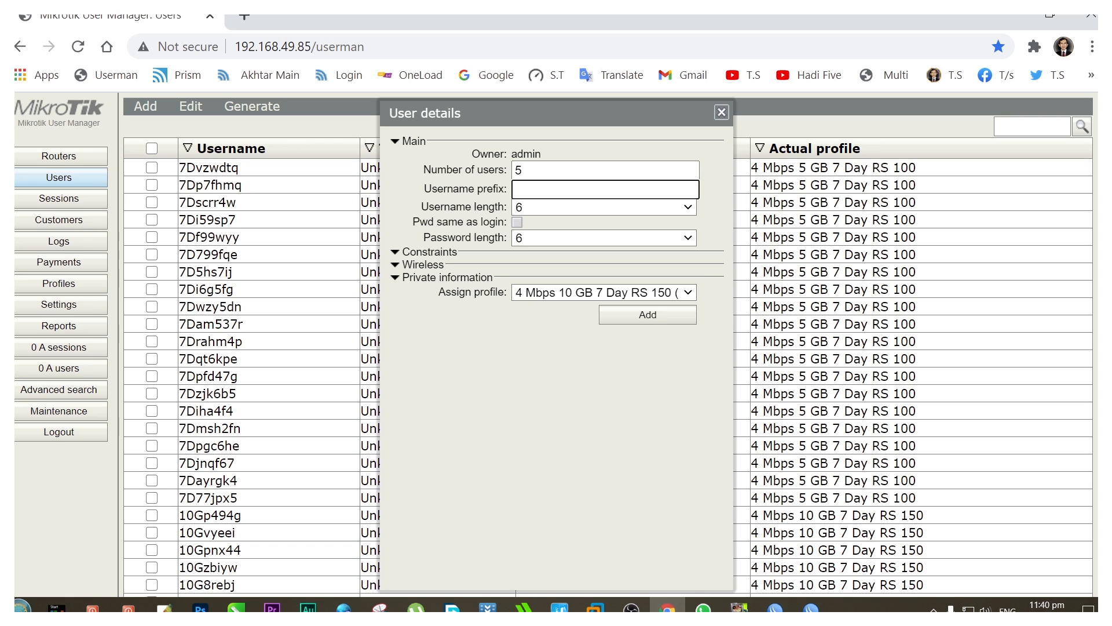
Step: Set the new batch's username prefix to 30G, username length to 5 and password length to 8
text(30G)
click(681, 208)
click(666, 252)
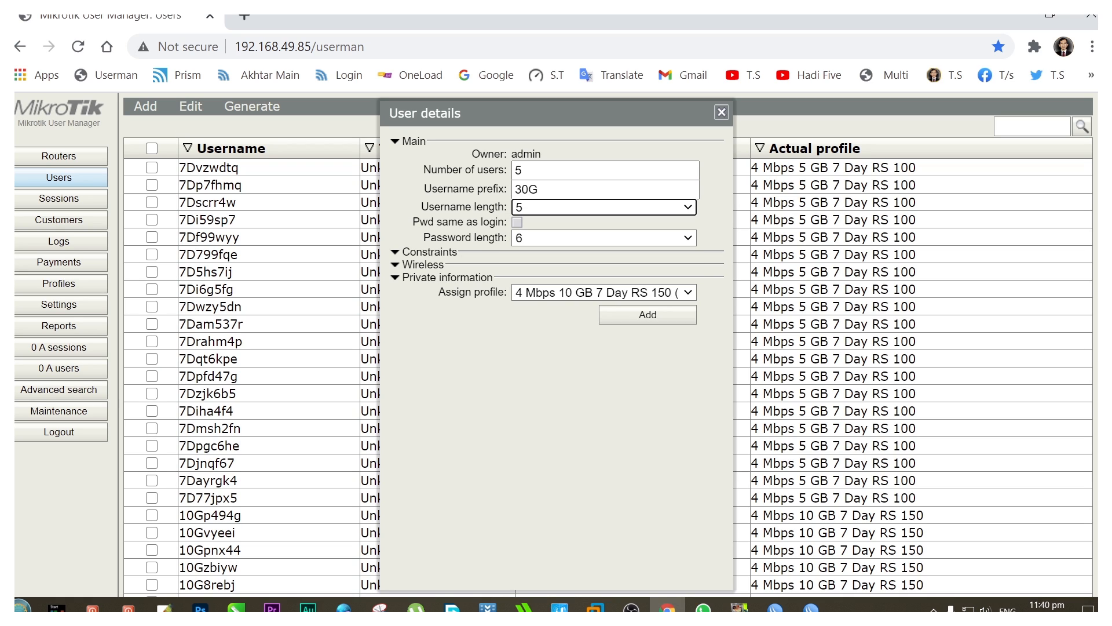
click(682, 237)
click(649, 329)
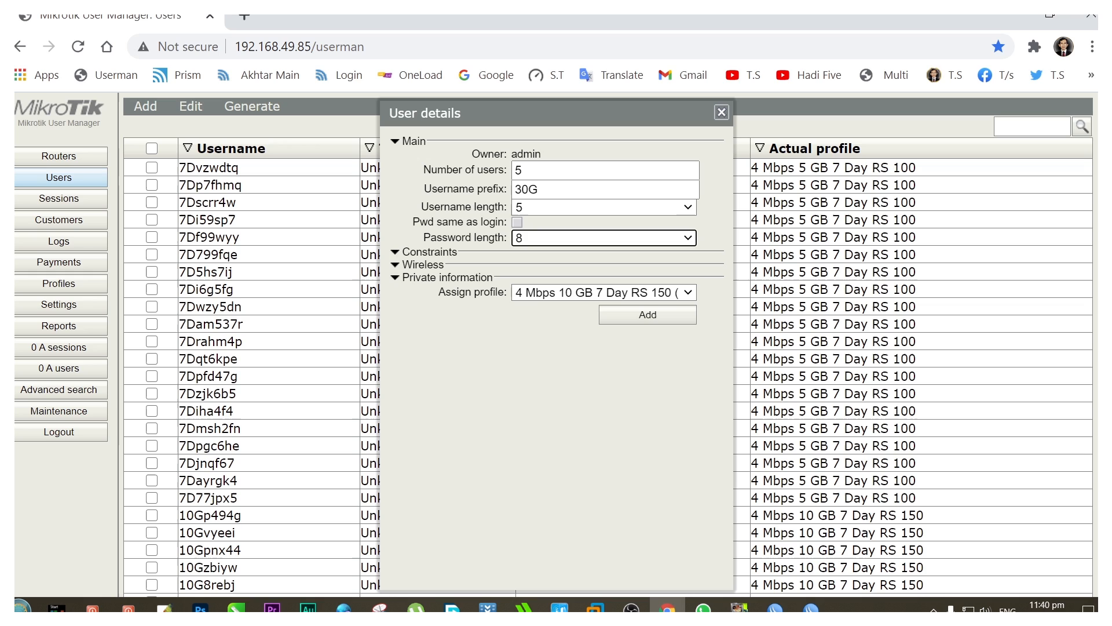
Step: Assign the 4 Mbps 30 GB 7 Day RS 300 profile to the batch and add the users
click(687, 292)
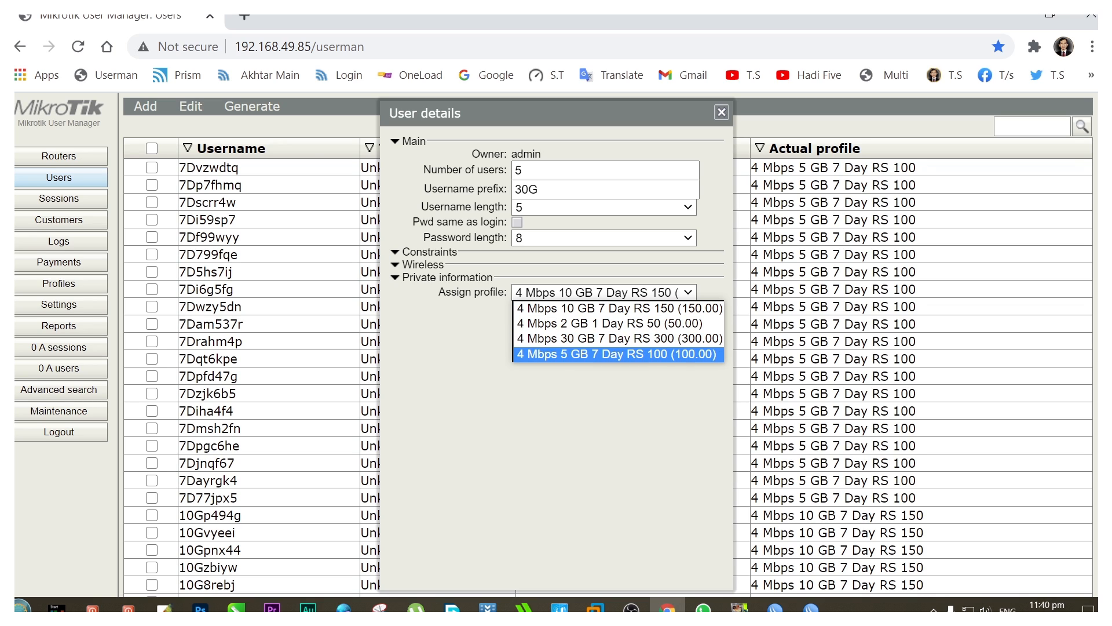
click(643, 339)
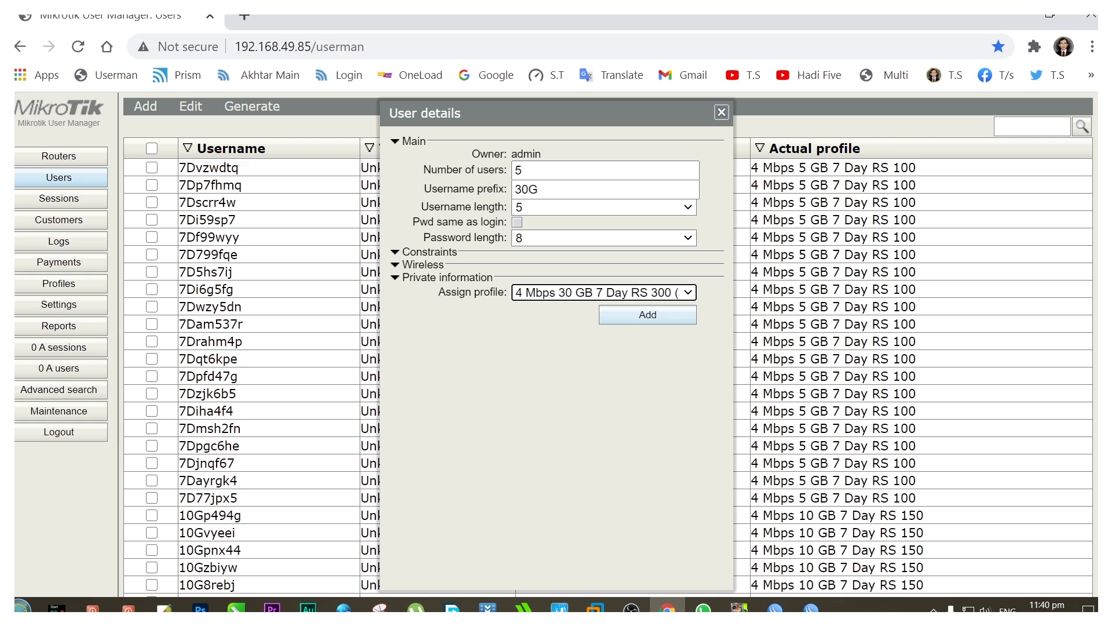
click(647, 315)
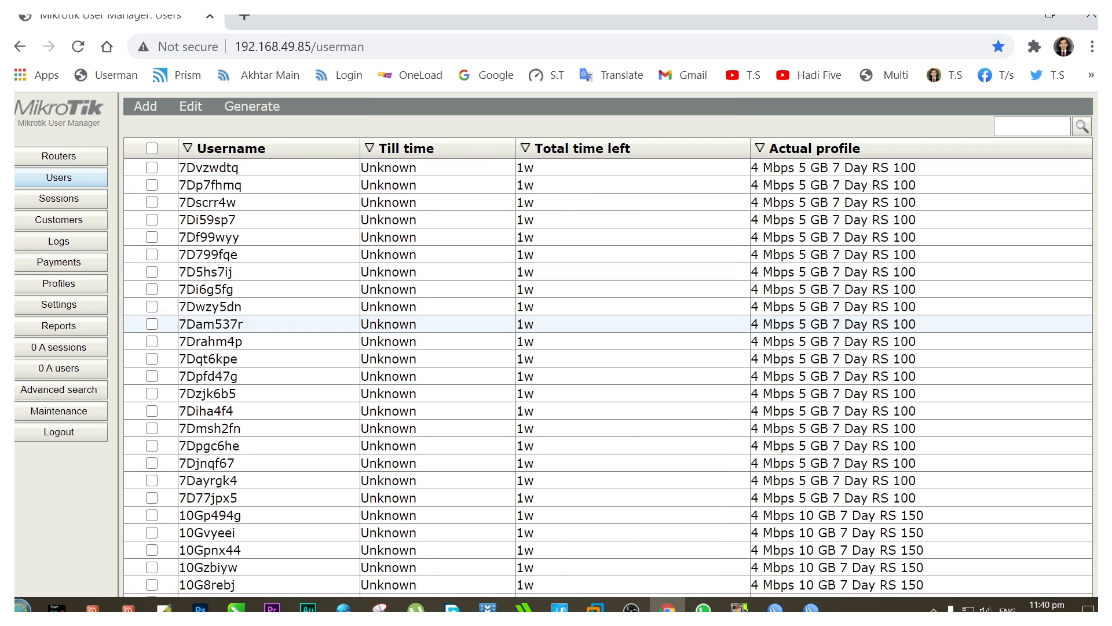
Step: Check the new 30G users in the list and generate vouchers for them
scroll(608, 344, down, 3)
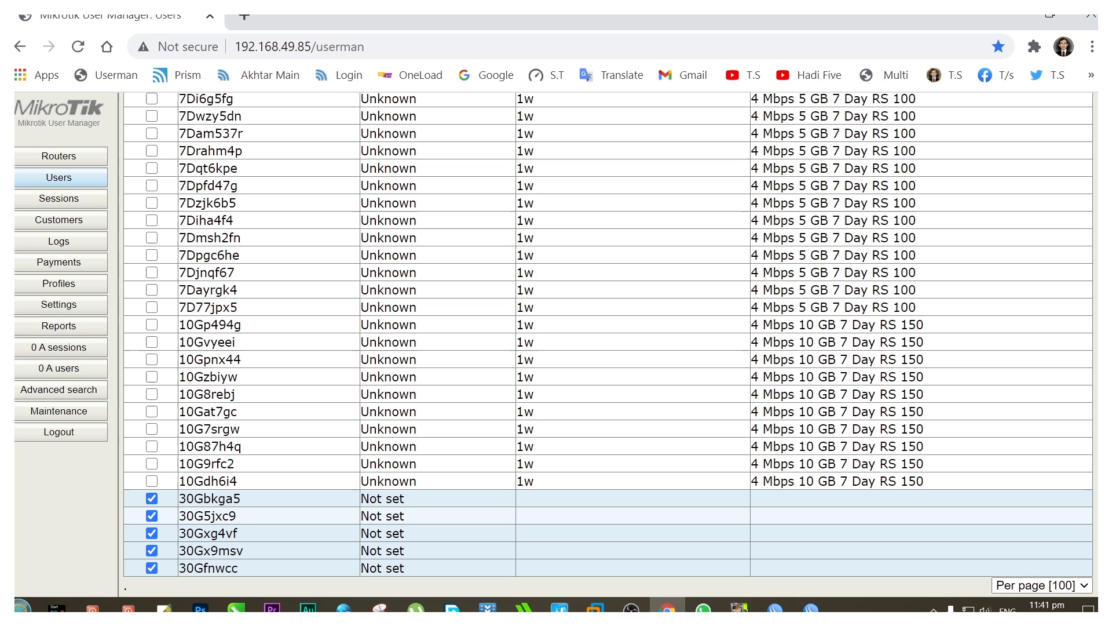
scroll(609, 345, up, 3)
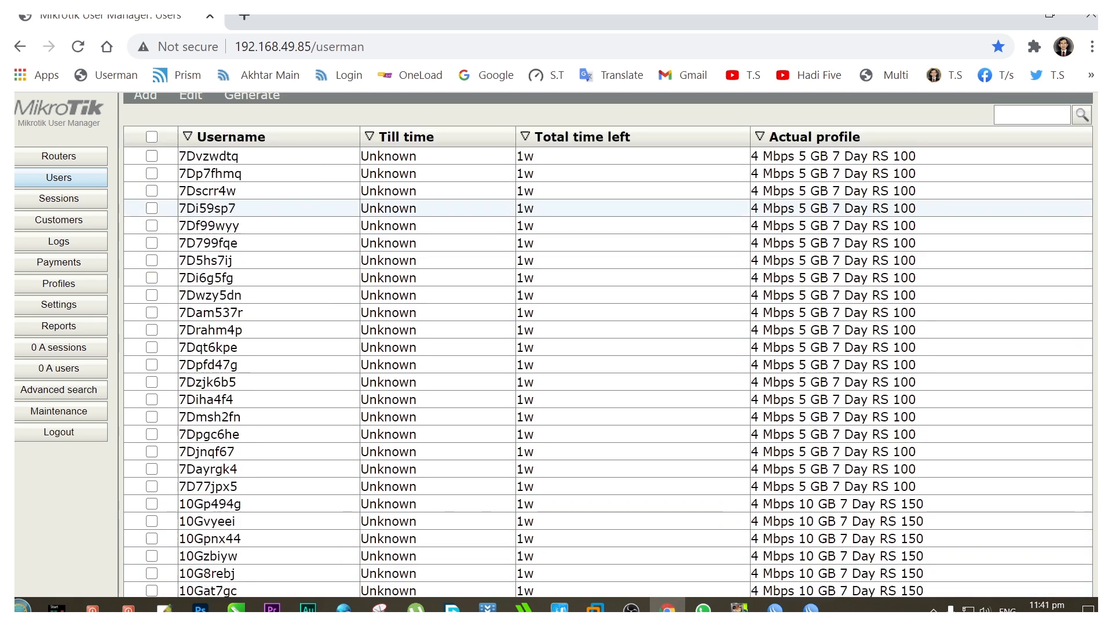
click(252, 107)
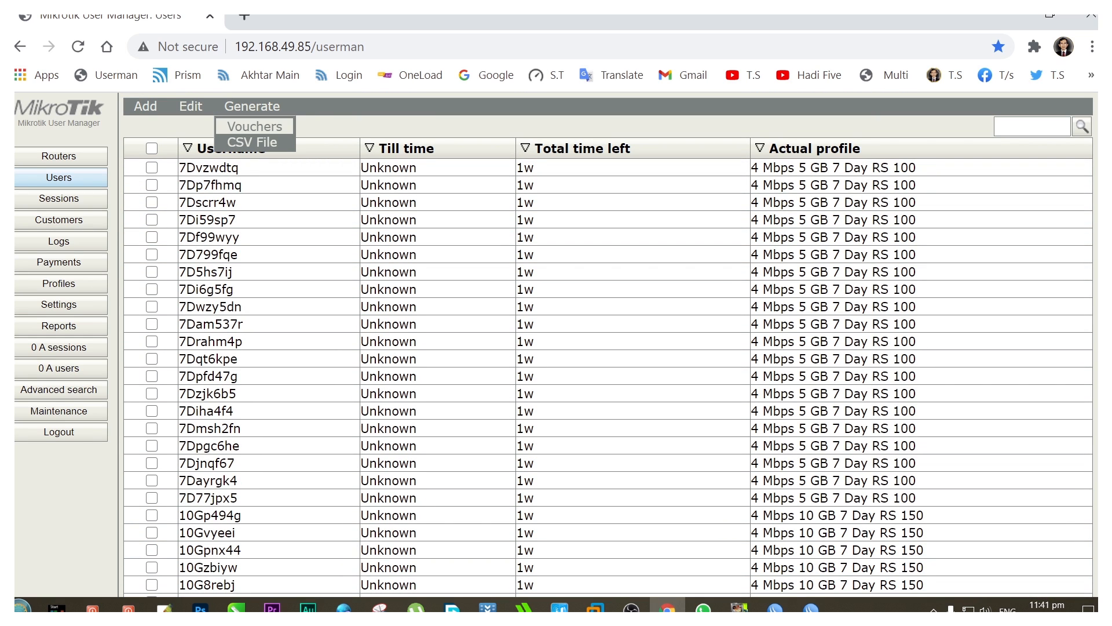
click(254, 127)
drag(539, 294, 560, 152)
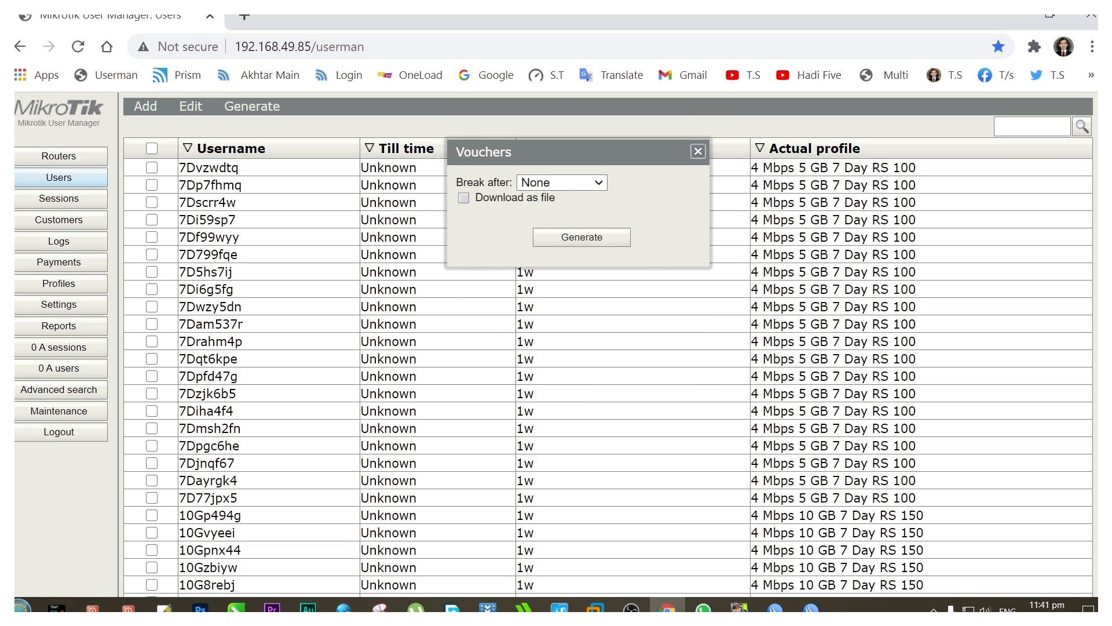
click(582, 237)
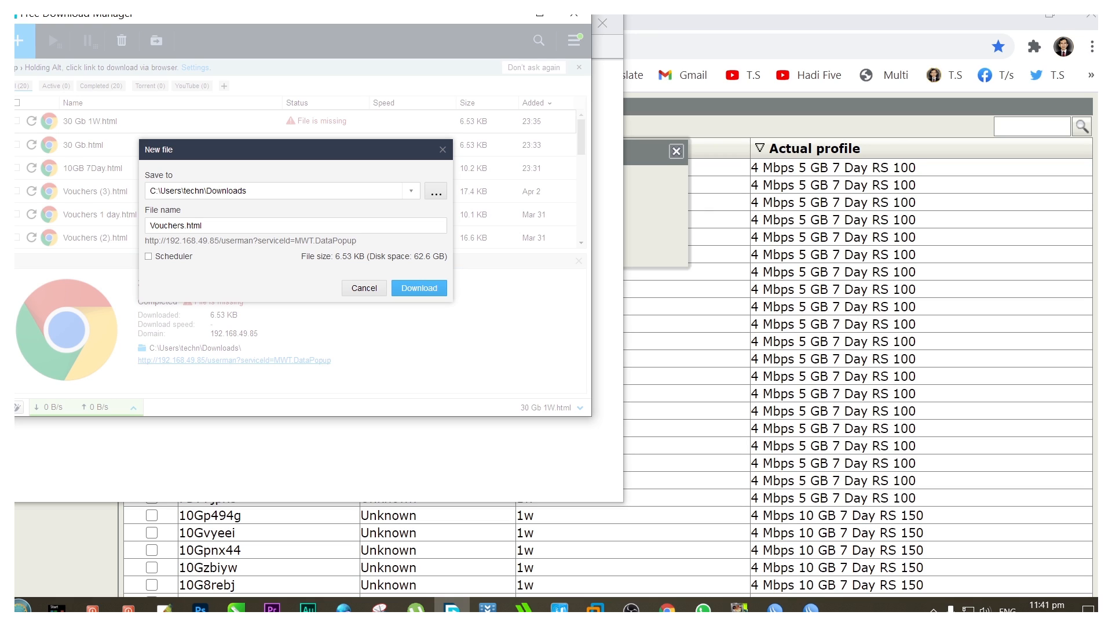
Step: Download the vouchers to the Downloads folder as 30GB.html, and close the download windows and the Vouchers dialog
drag(180, 225, 149, 225)
text(30)
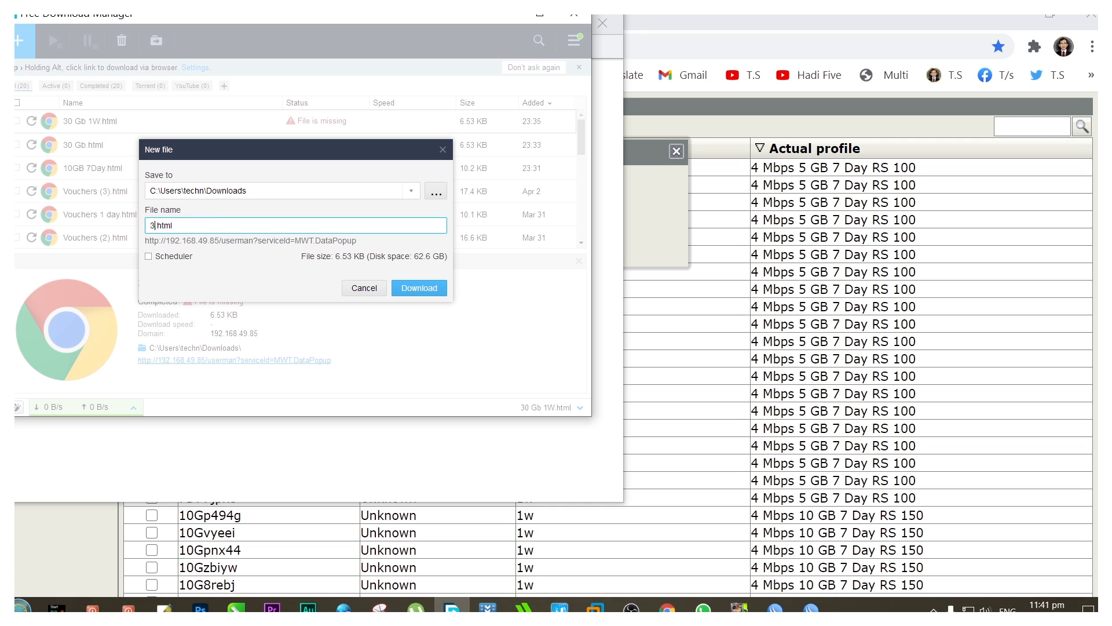
text(GB)
click(419, 288)
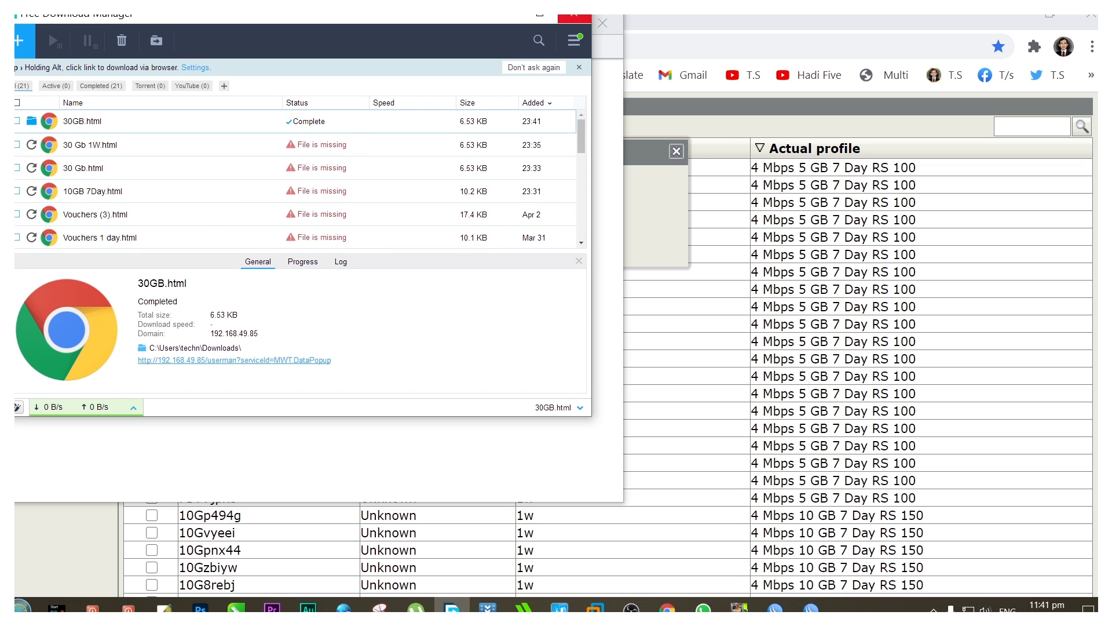
click(574, 15)
click(603, 23)
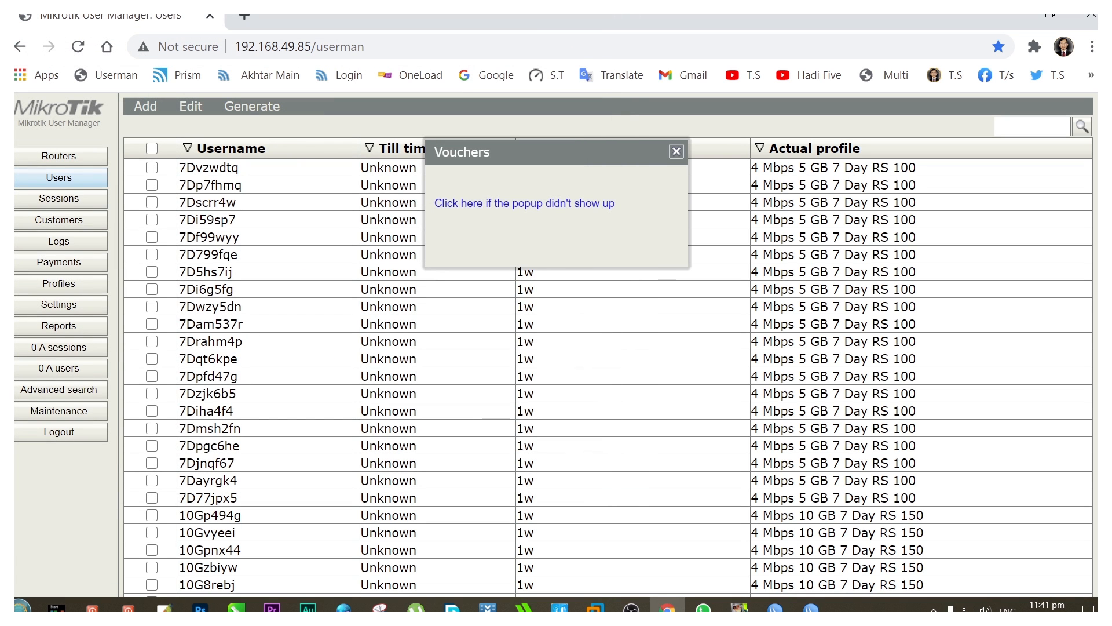
click(677, 151)
Step: Copy the 30GB vouchers file from the Downloads folder to the desktop and place it beside the 10GB 7Day file
click(1009, 19)
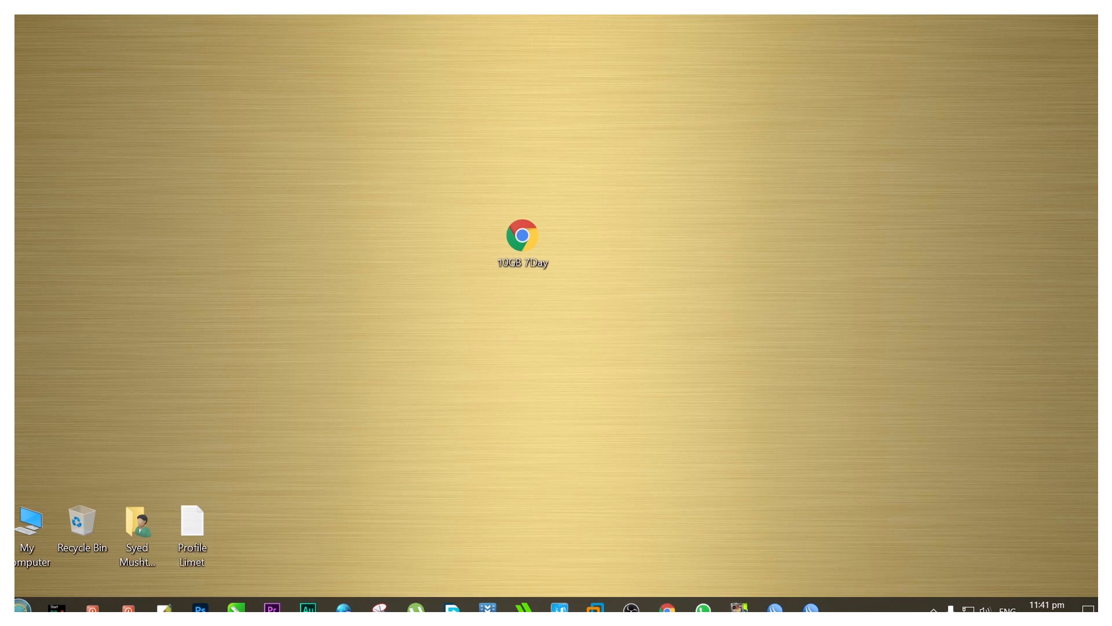
double_click(137, 530)
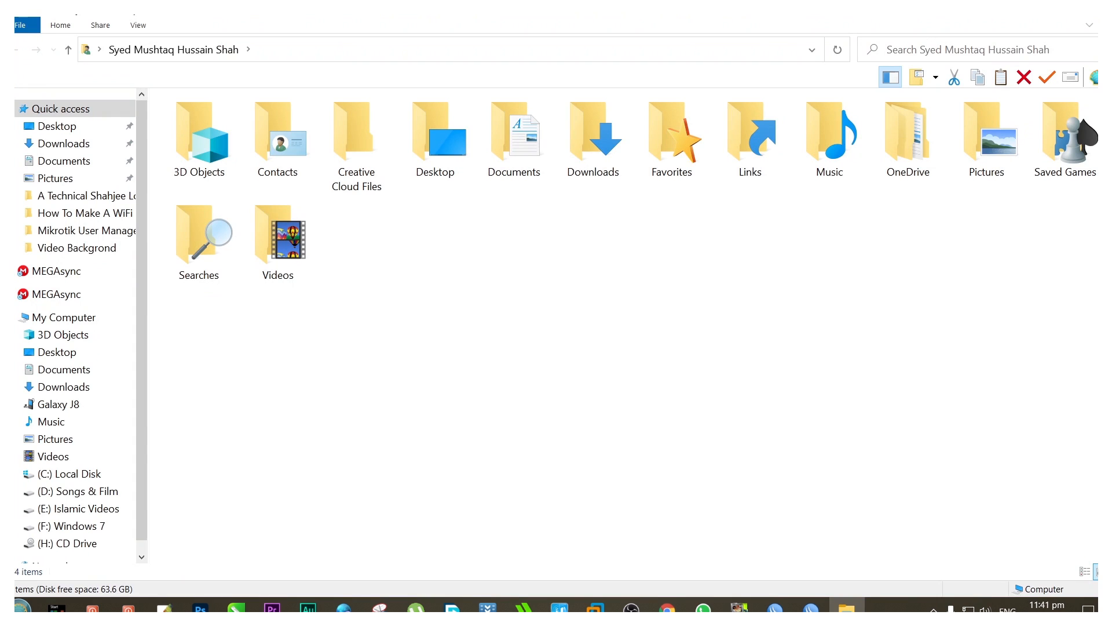
double_click(591, 137)
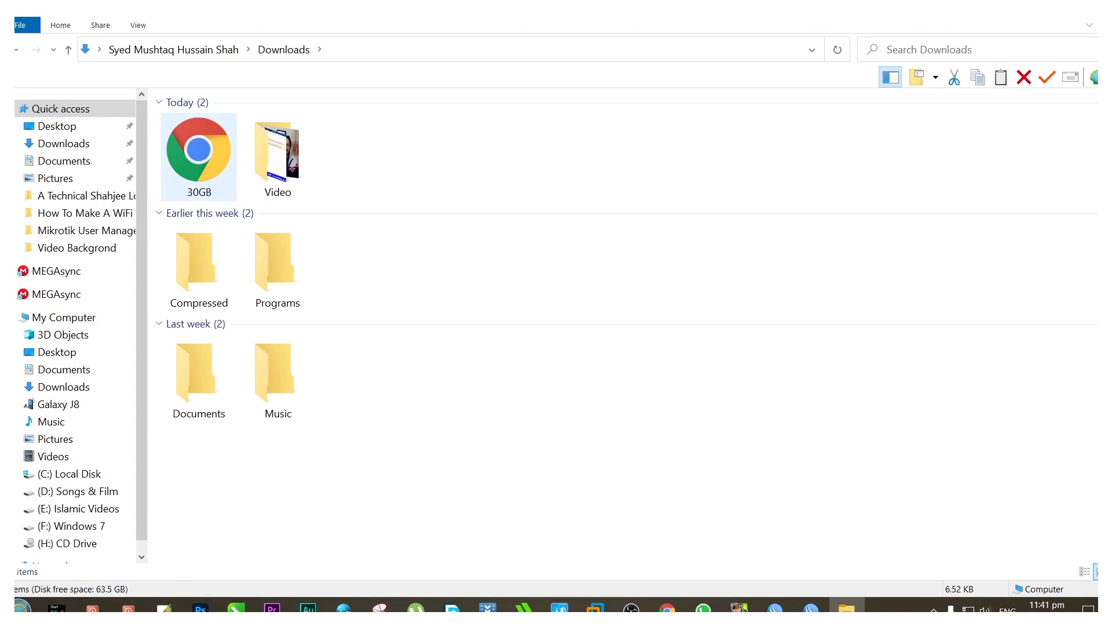
click(199, 157)
right_click(199, 150)
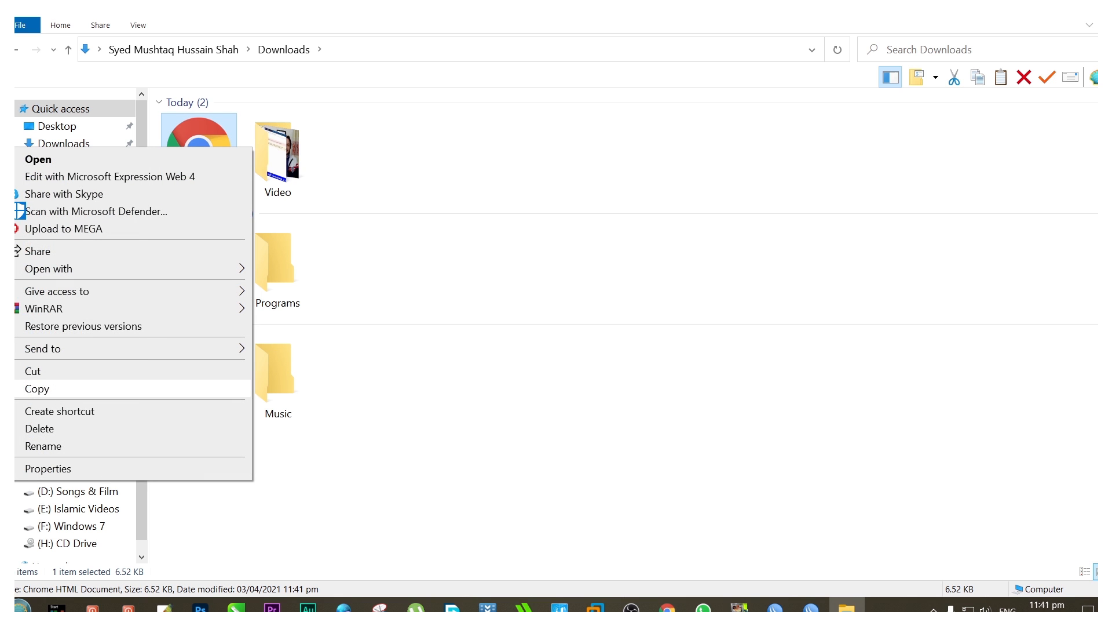
click(35, 388)
click(1090, 14)
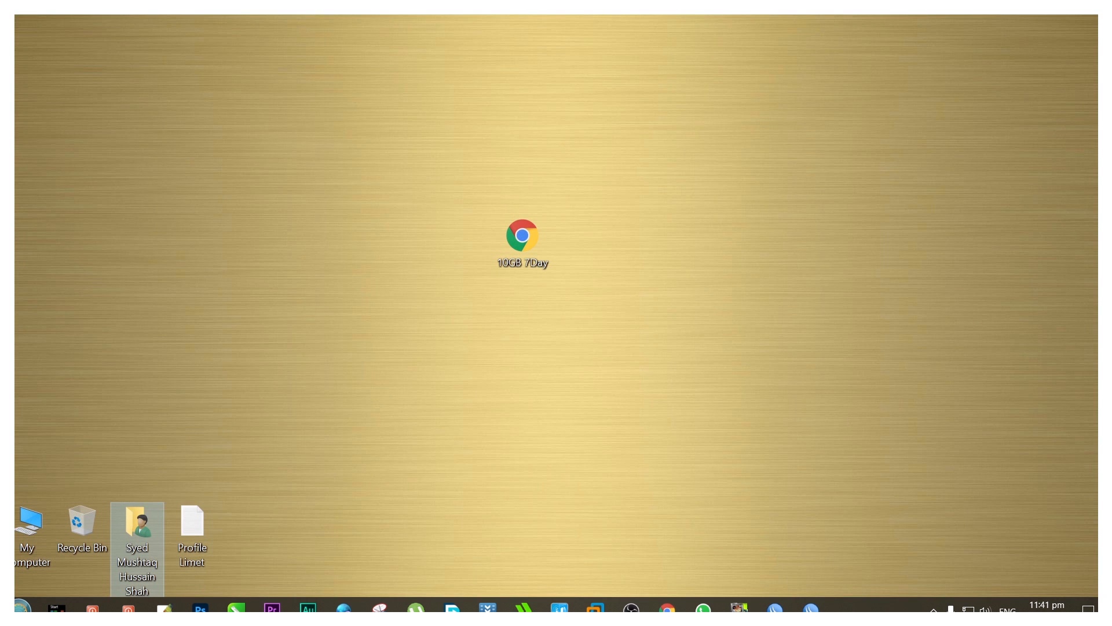
right_click(182, 230)
click(197, 299)
drag(357, 238, 467, 244)
Step: Open the 30GB file from the desktop and look through the vouchers' price, validity and login details
double_click(467, 243)
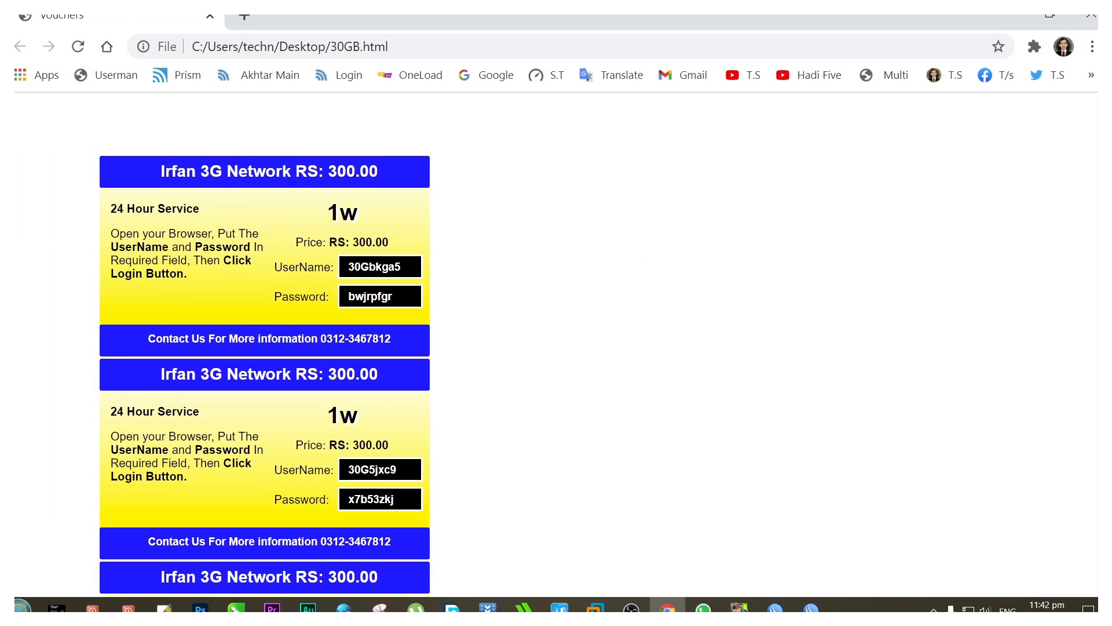
double_click(353, 171)
drag(328, 204, 375, 242)
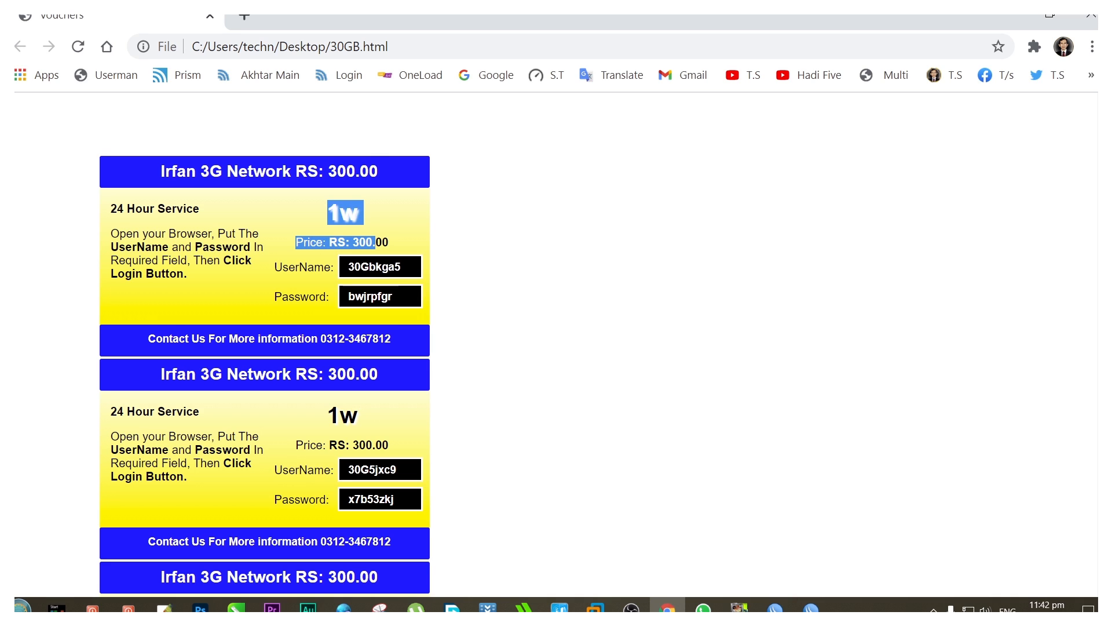
click(376, 242)
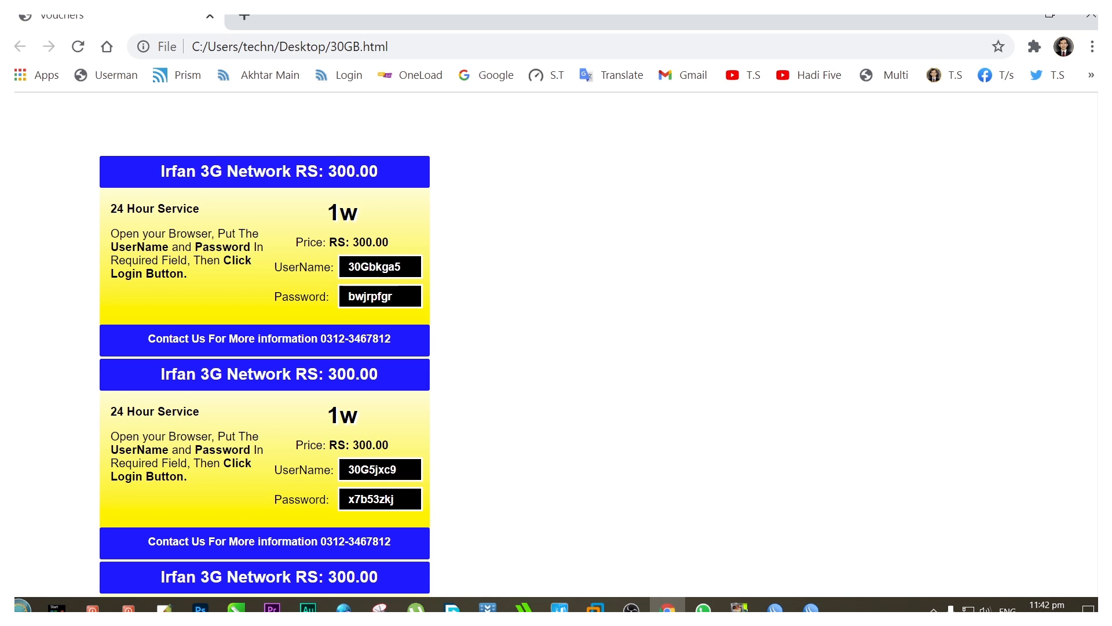
scroll(265, 347, down, 9)
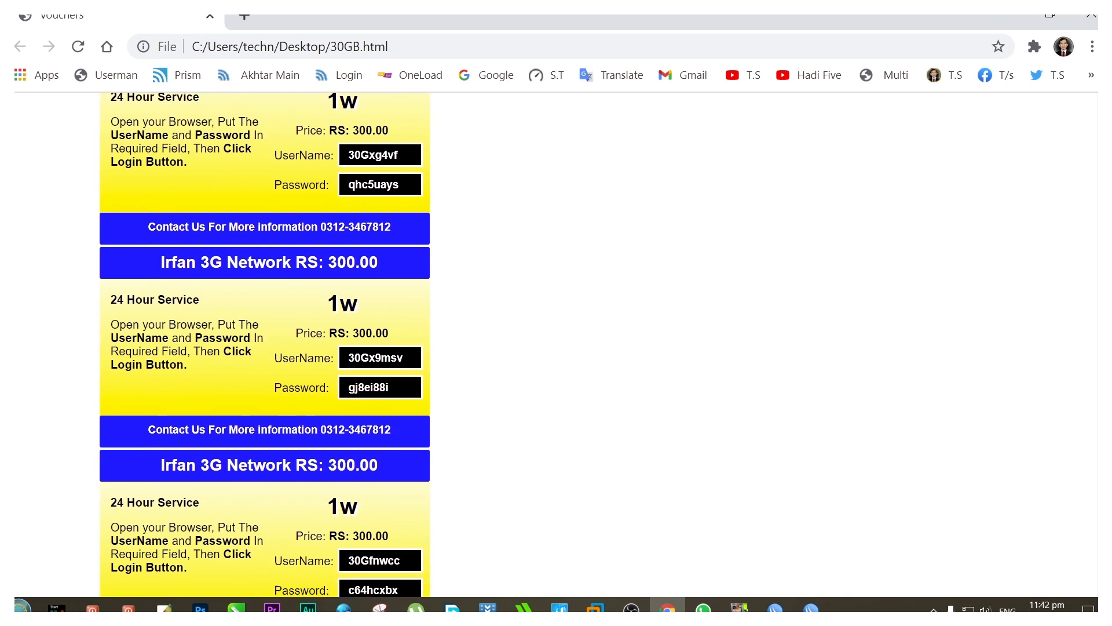
scroll(265, 347, down, 2)
scroll(265, 347, up, 5)
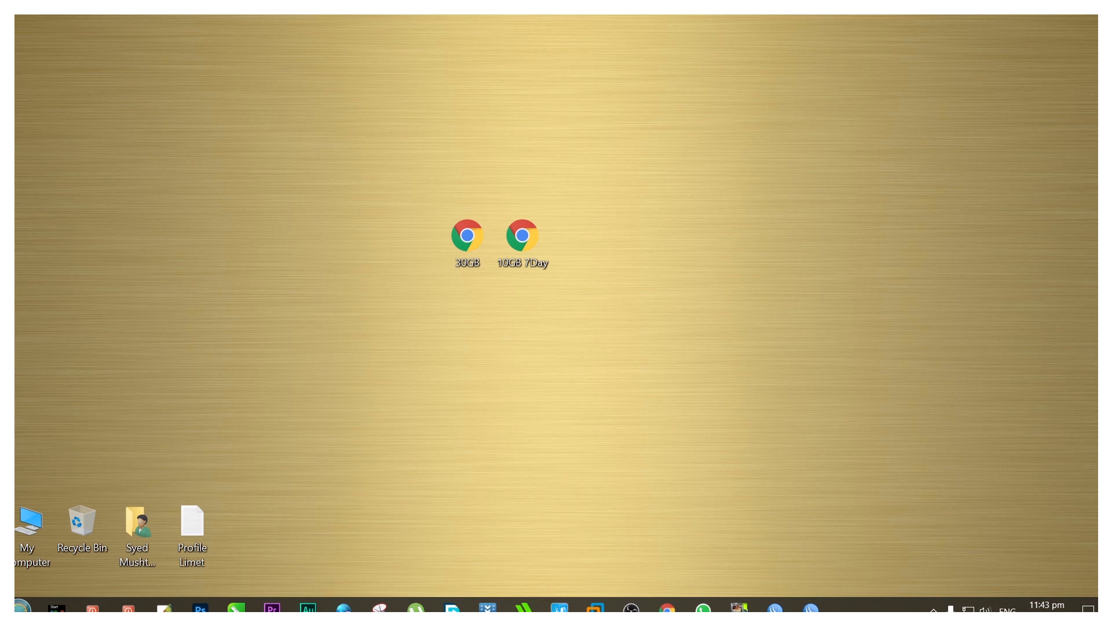
Step: Delete the 30GB and 10GB 7Day voucher files from the desktop
drag(411, 163, 608, 349)
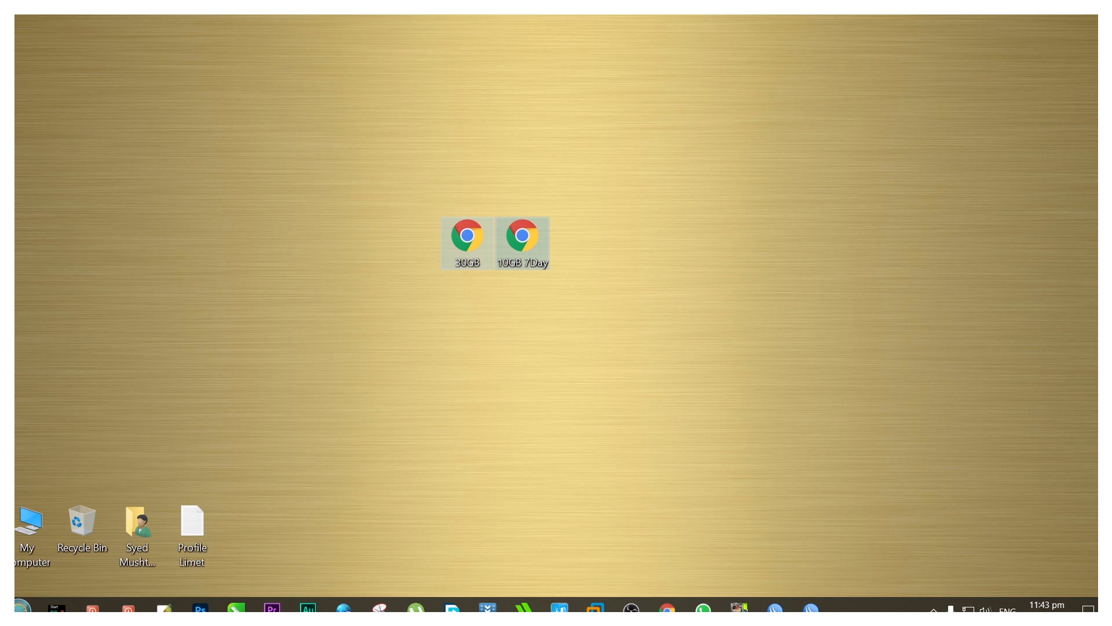
right_click(521, 232)
click(295, 459)
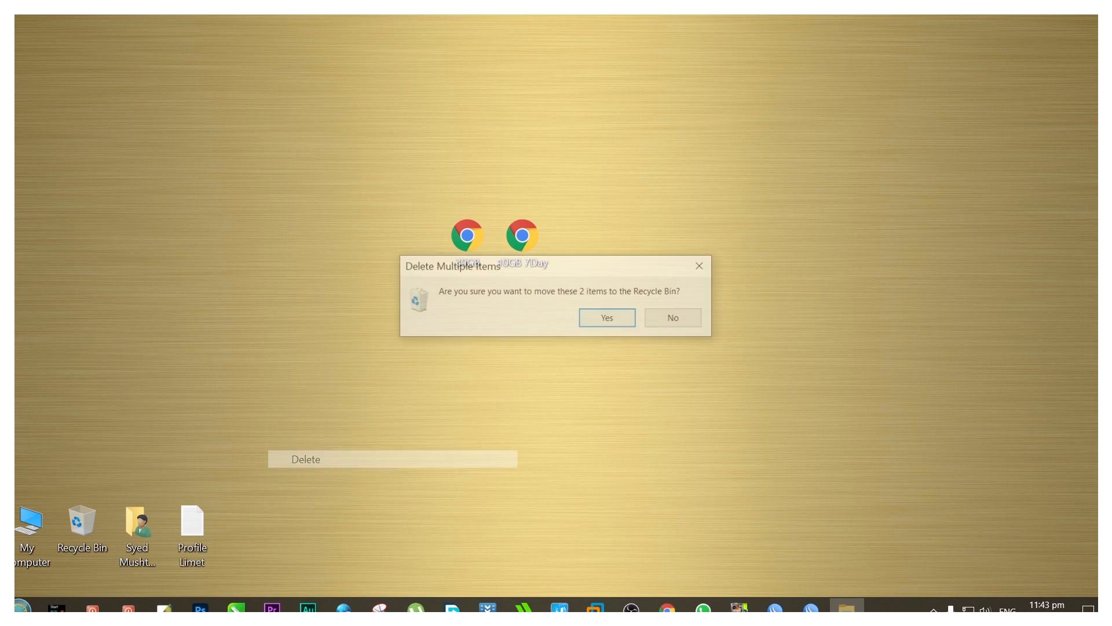